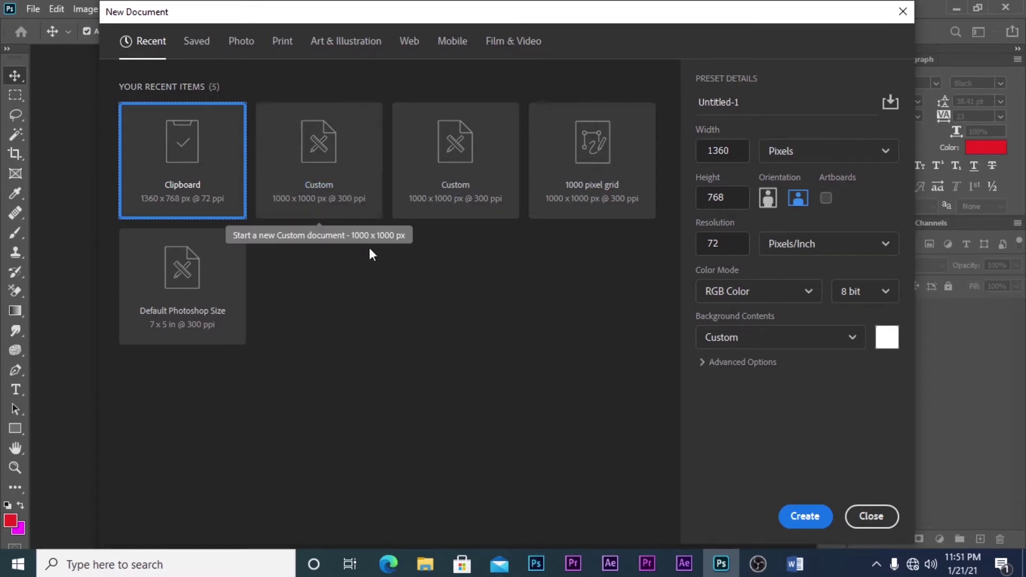
Step: Create a new document named "LATIAHAN 1" from the 1000 x 1000 px, 300 ppi custom preset
click(318, 159)
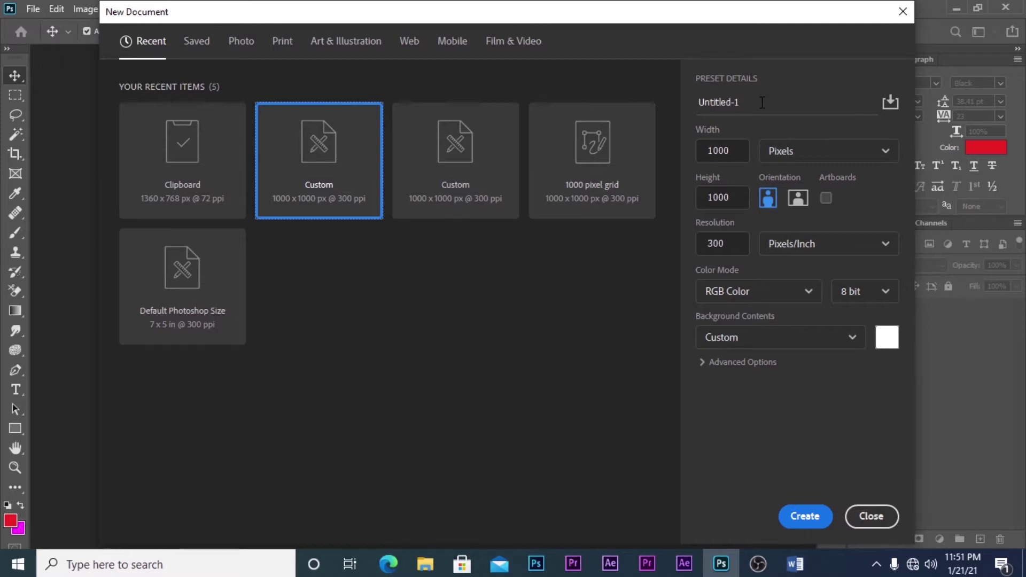
drag(762, 102, 684, 105)
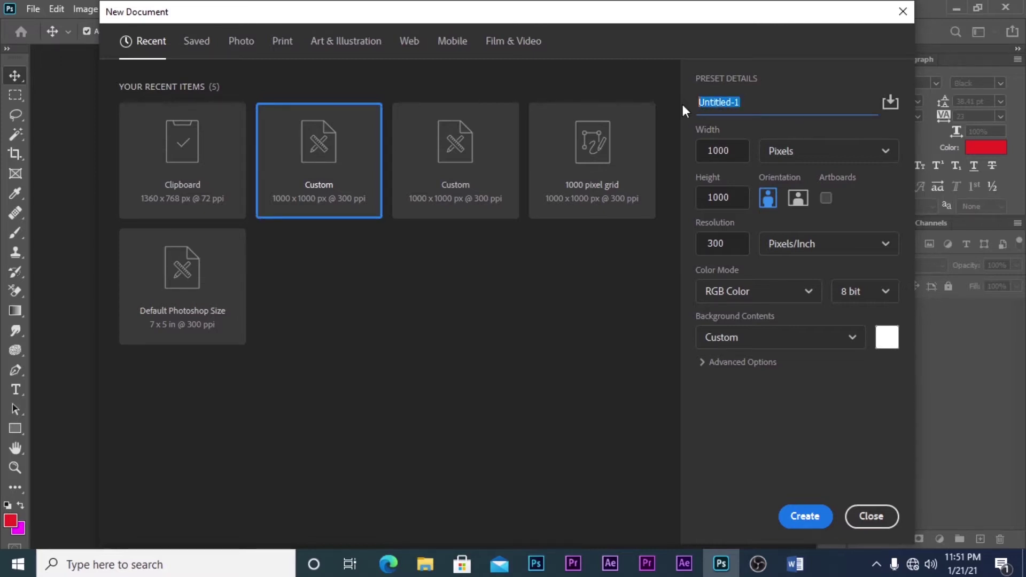
text(LATIAHAN)
text(1)
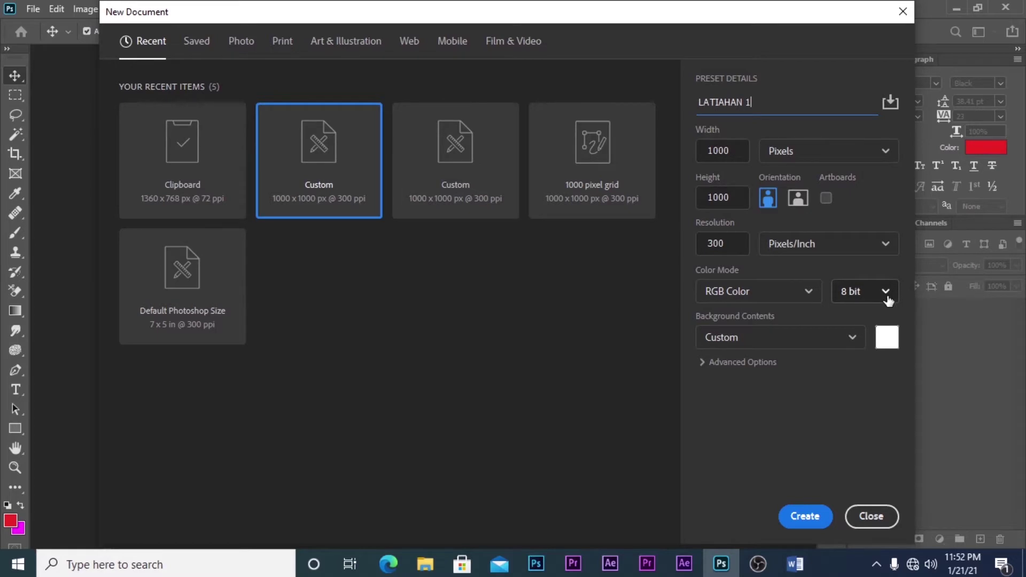
click(798, 517)
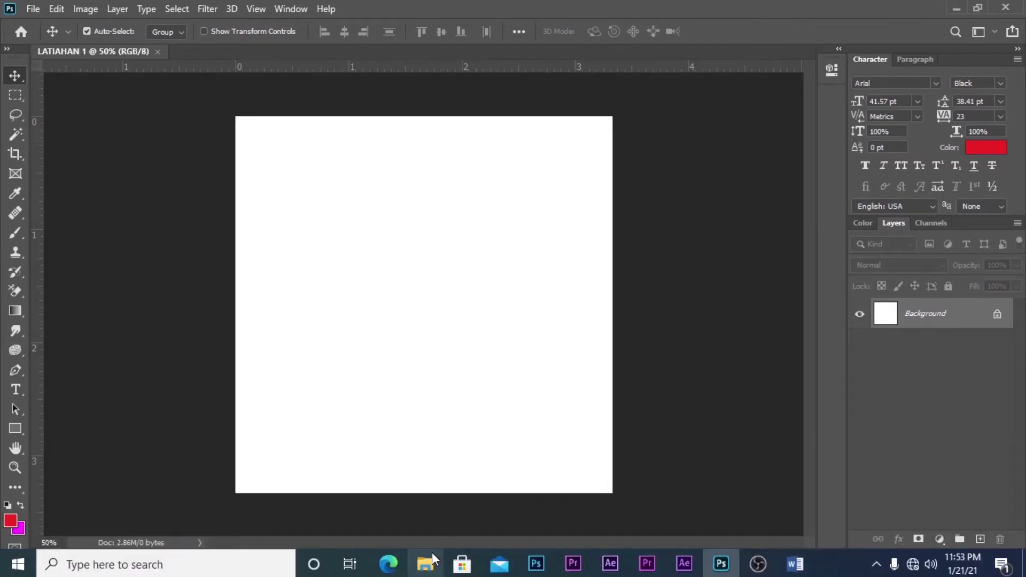
Step: Place the suit portrait from the PAS FOTO folder, scale it to about 29% width and 25% height, and shift it toward the canvas's upper left
click(432, 553)
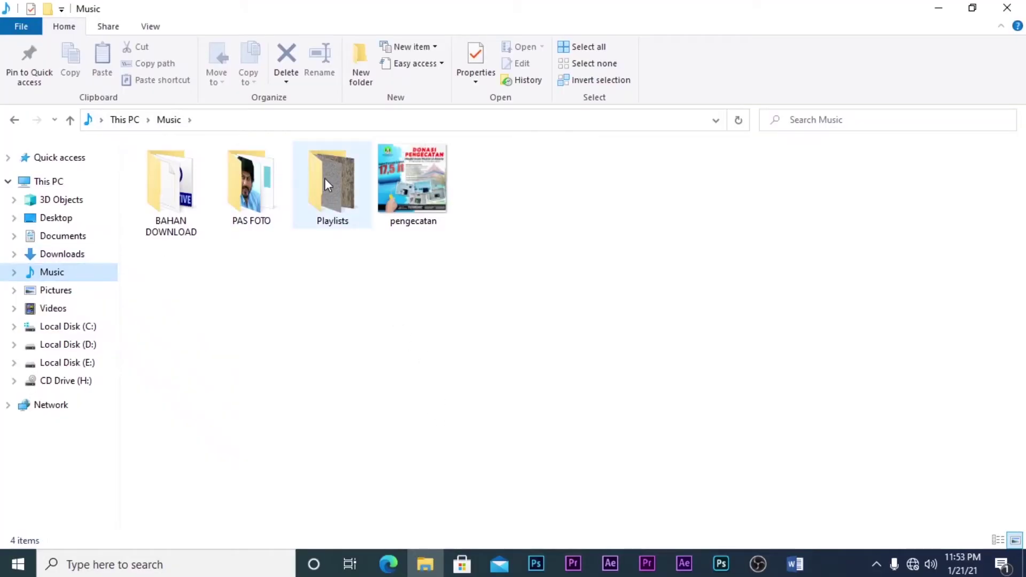
double_click(271, 187)
drag(247, 185, 405, 311)
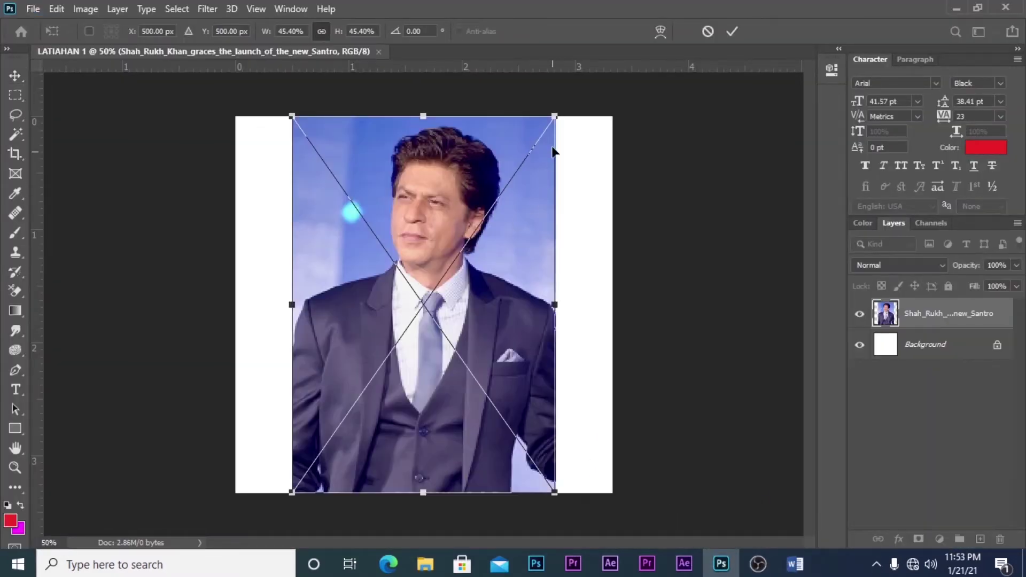
drag(555, 115, 507, 200)
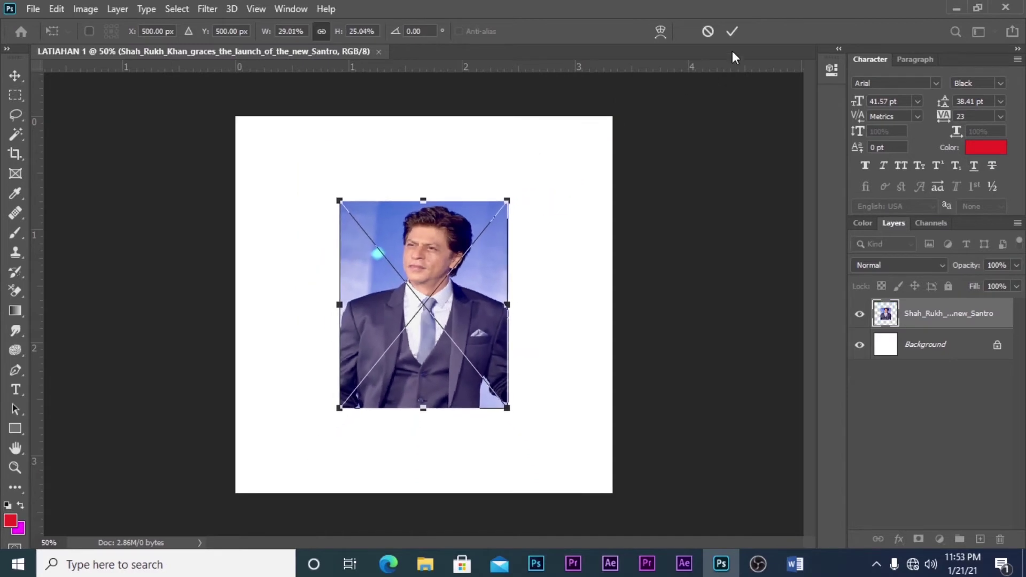
click(732, 31)
drag(410, 279, 366, 246)
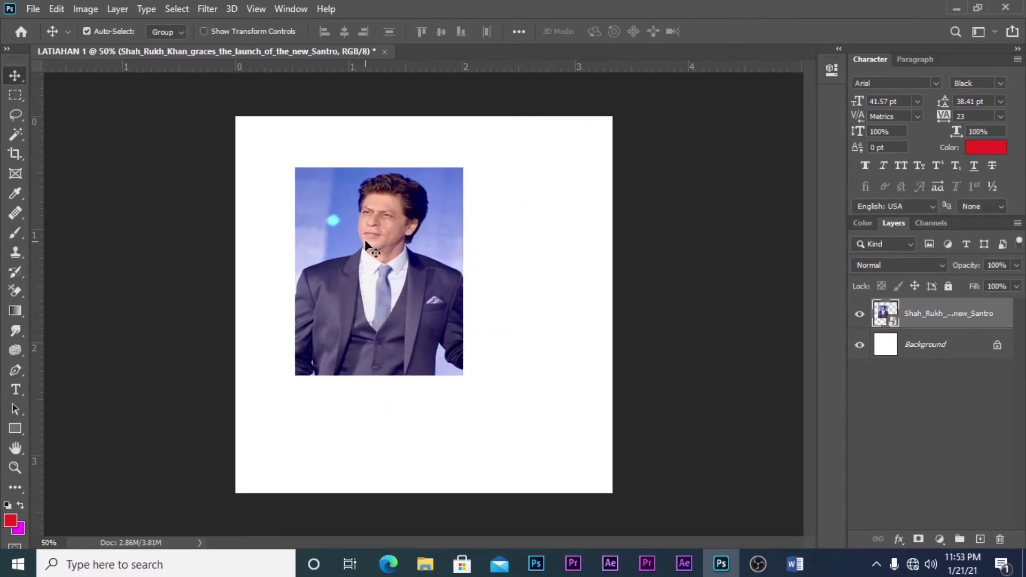
Step: Place the blue-shirt photo "v" at about 34% width and 30% height, and line it up beside the suit portrait
click(425, 564)
drag(416, 176, 530, 366)
drag(556, 109, 497, 210)
drag(464, 303, 577, 268)
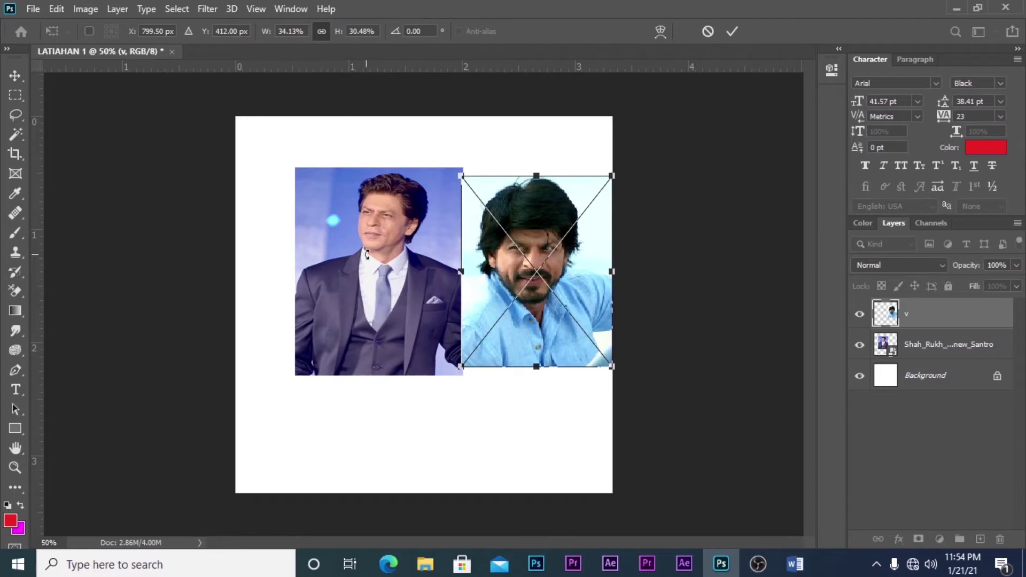
click(731, 31)
drag(420, 250, 380, 258)
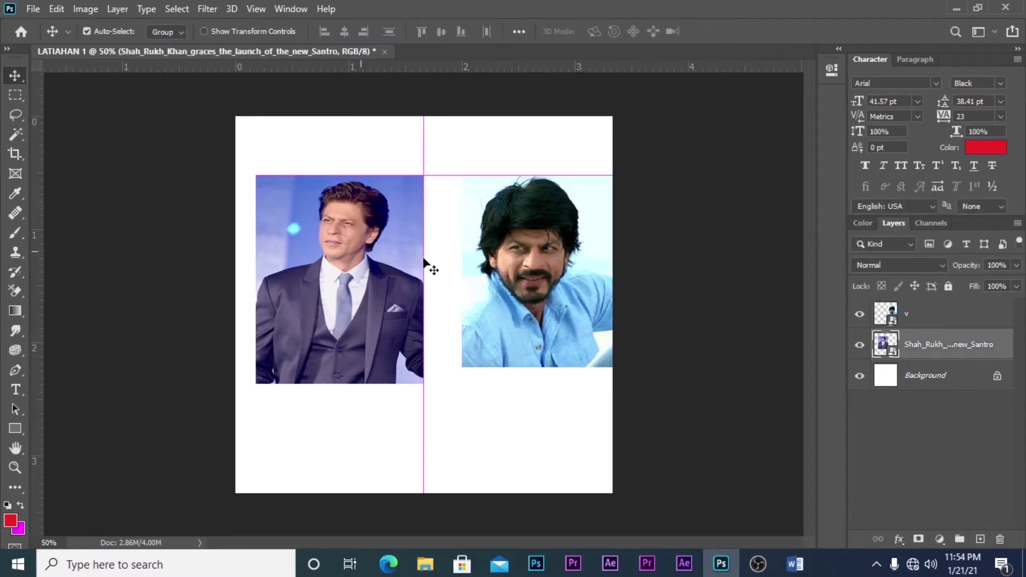
drag(525, 252, 497, 263)
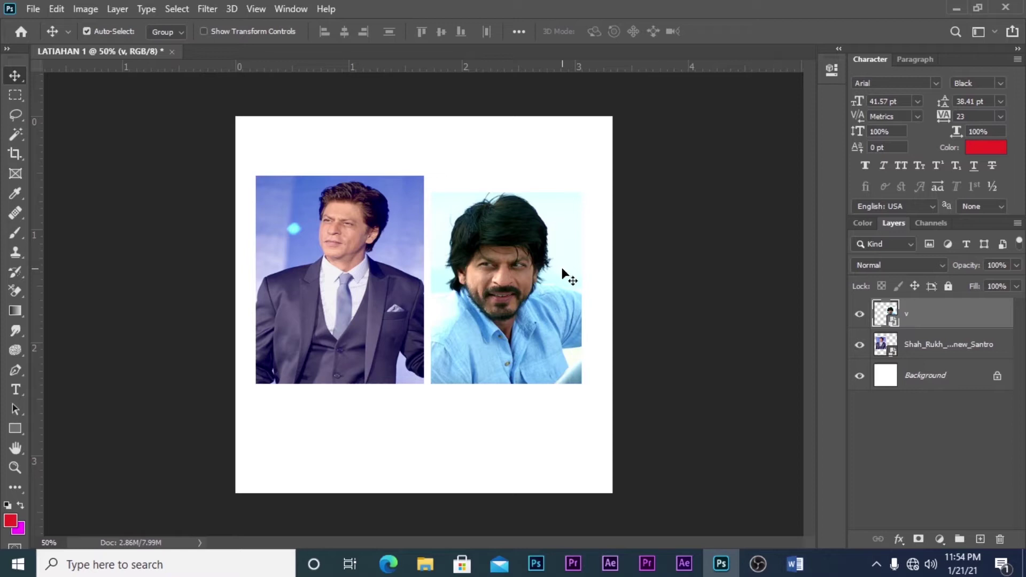
Step: Move the two photos around the canvas, then stack photo "v" over the suit portrait near the centre
drag(531, 327, 566, 457)
drag(373, 319, 480, 212)
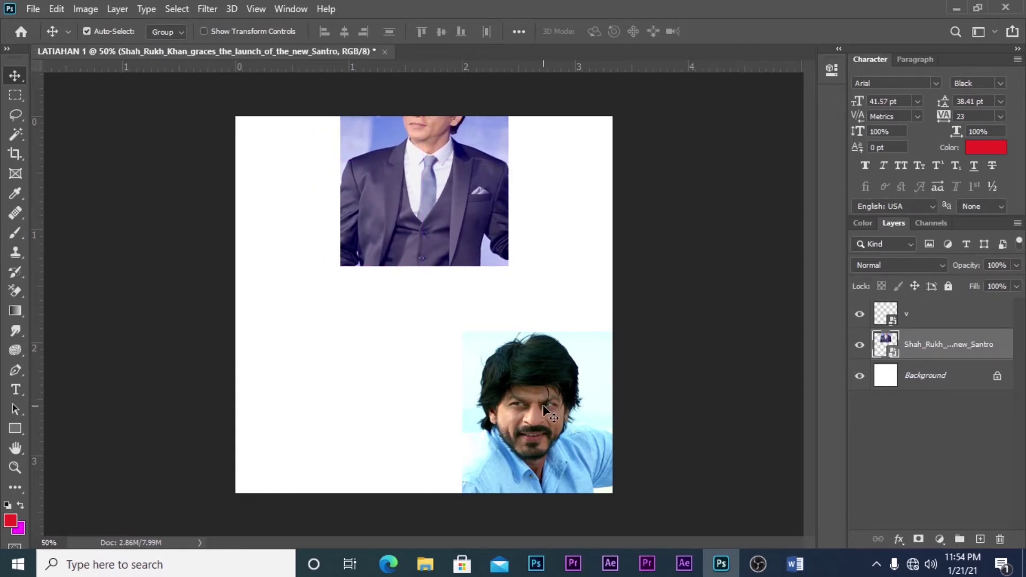
drag(558, 414, 432, 268)
drag(486, 312, 456, 334)
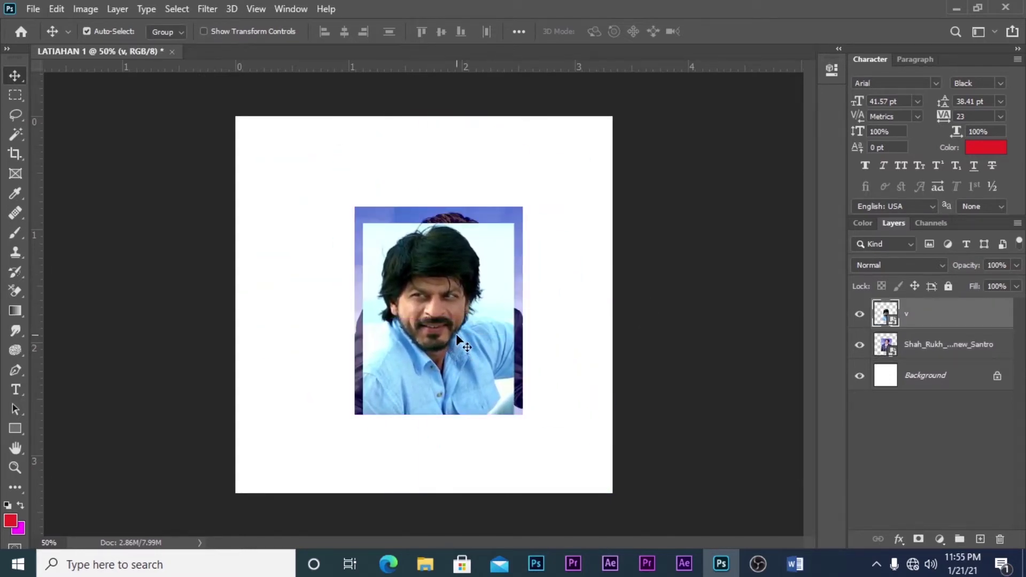
Step: Delete photo "v", then undo the deletion
key(Delete)
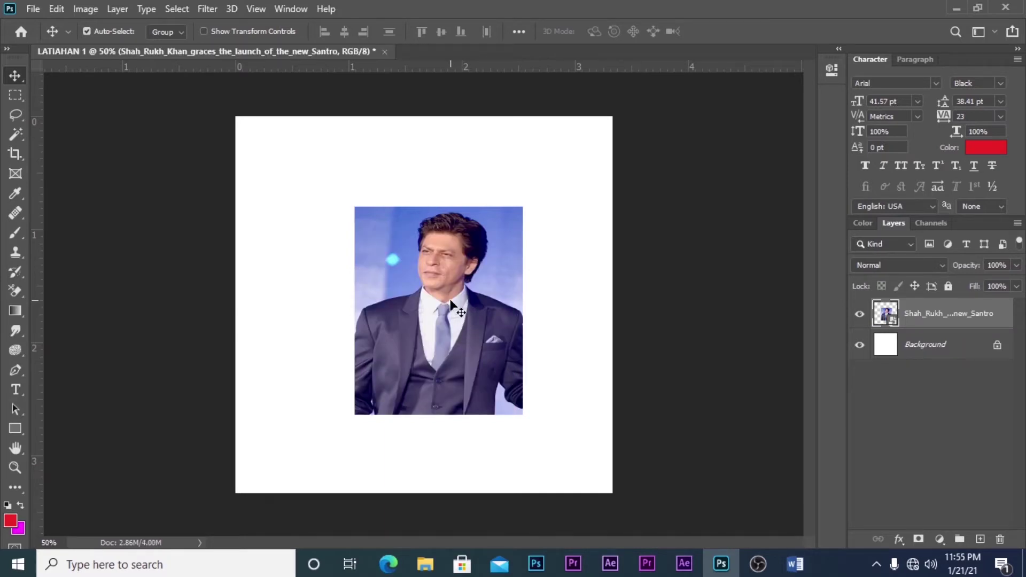
key(ctrl+z)
Step: Centre photo "v" over the suit portrait, then move its layer below the portrait's layer and back on top
mouse_move(448, 300)
mouse_down()
mouse_move(447, 262)
mouse_move(447, 289)
mouse_up()
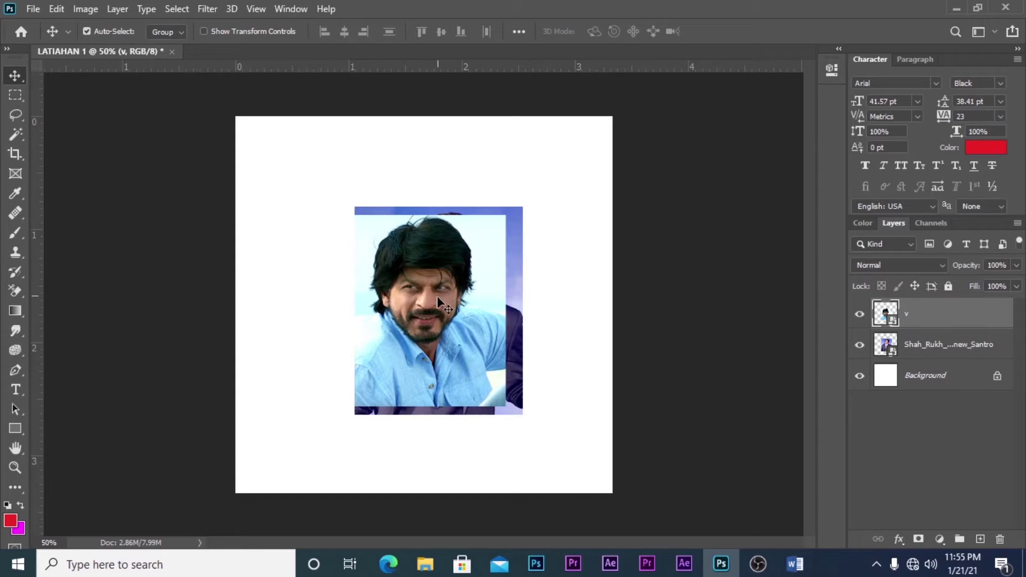
mouse_move(441, 297)
mouse_down()
mouse_move(479, 297)
mouse_move(449, 306)
mouse_move(454, 289)
mouse_up()
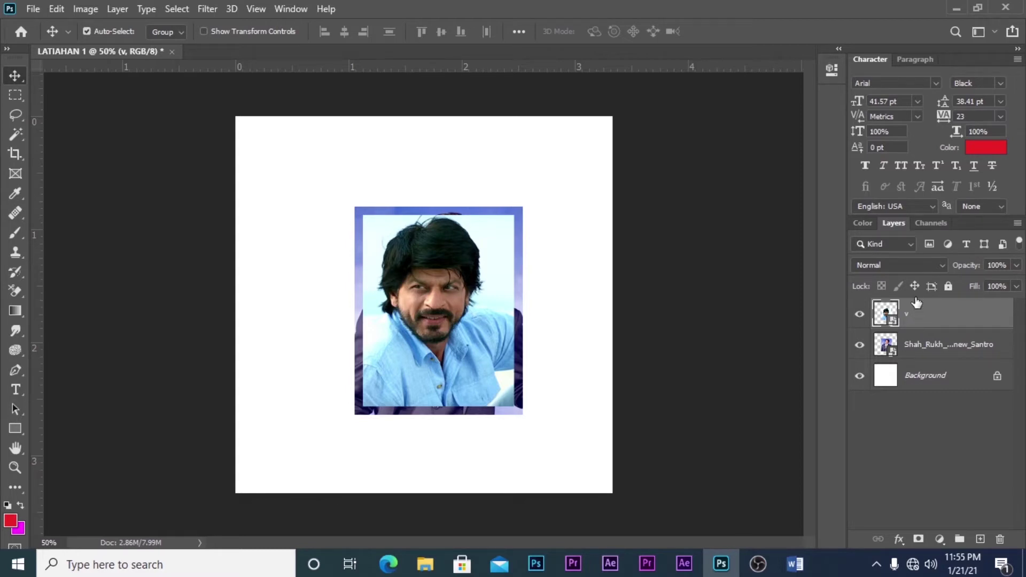
drag(927, 309, 919, 357)
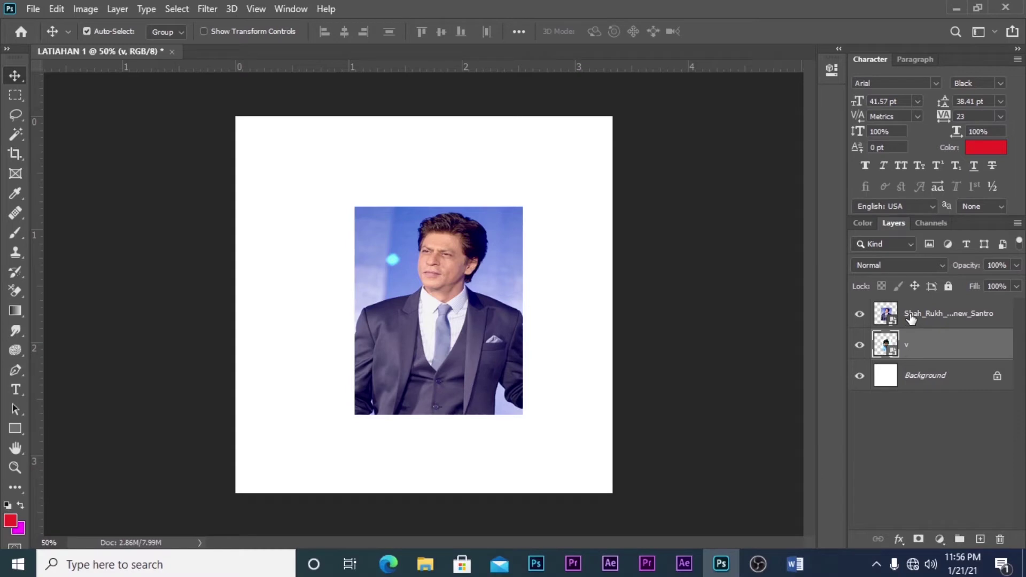
drag(908, 344, 916, 315)
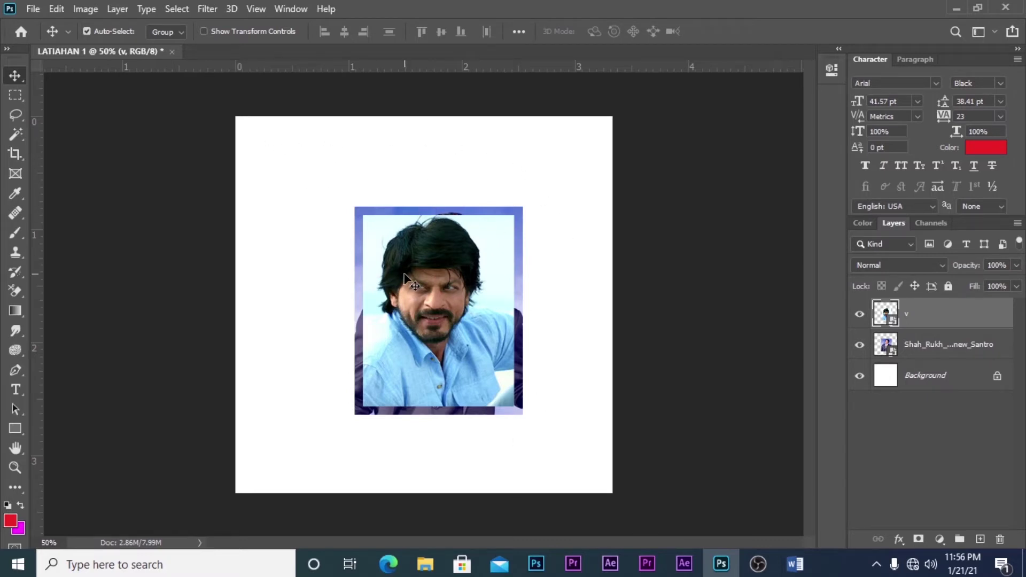
Step: Delete photo "v" and the suit portrait from the document
key(Delete)
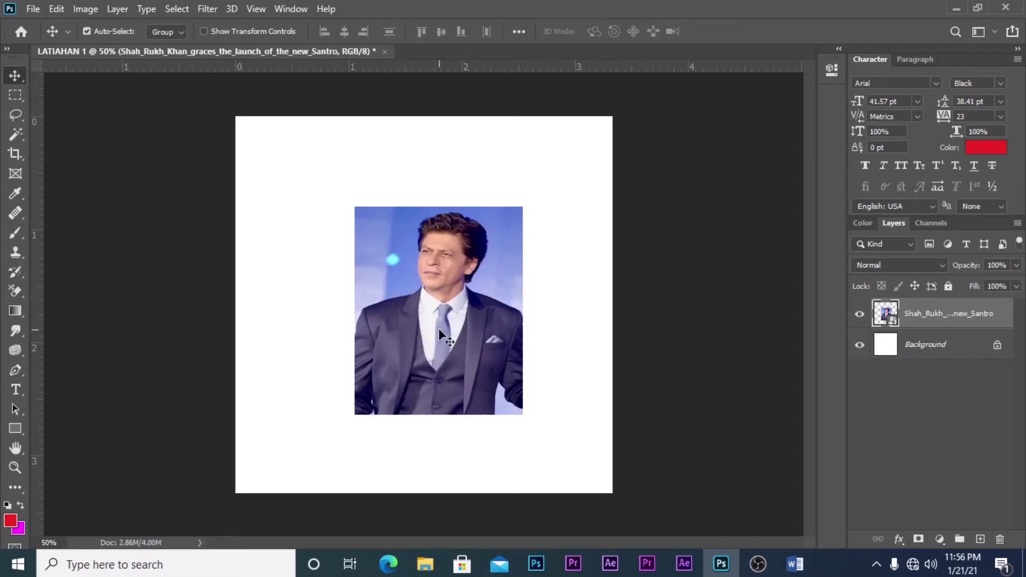
key(Delete)
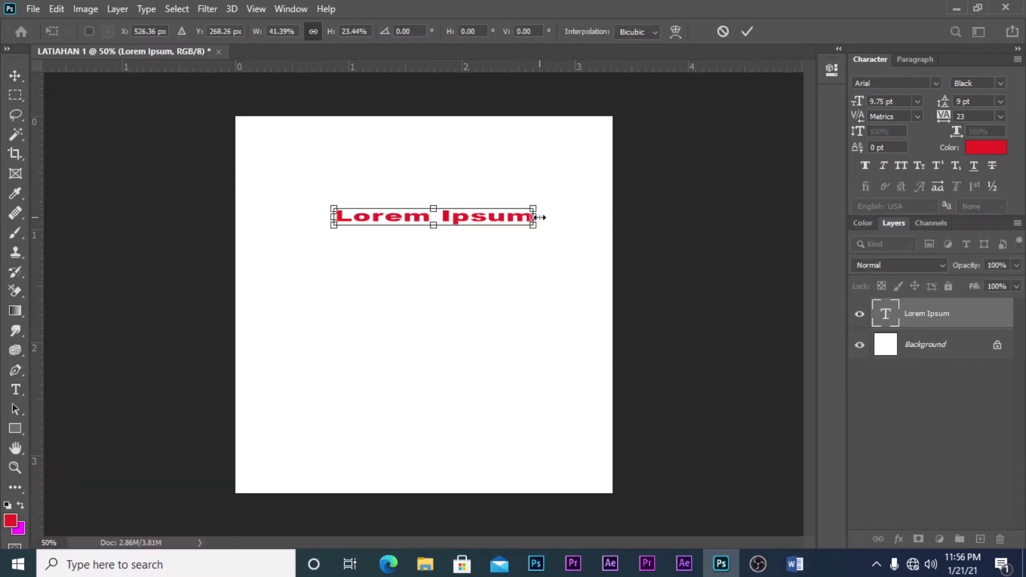
Step: Narrow the red "Lorem Ipsum" text and move it to the canvas centre, then delete it
drag(541, 214, 491, 209)
drag(411, 203, 457, 305)
click(747, 32)
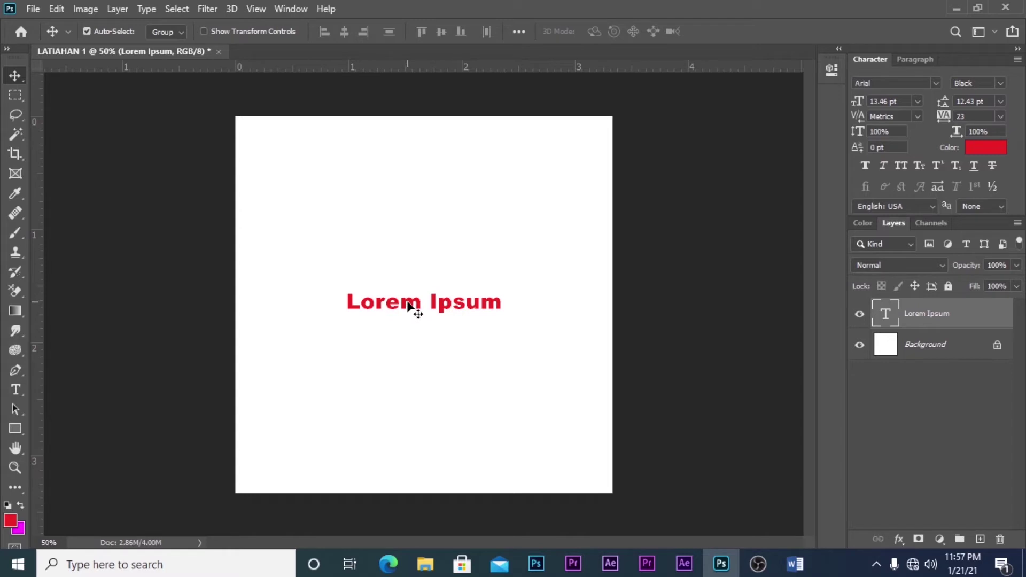
key(Delete)
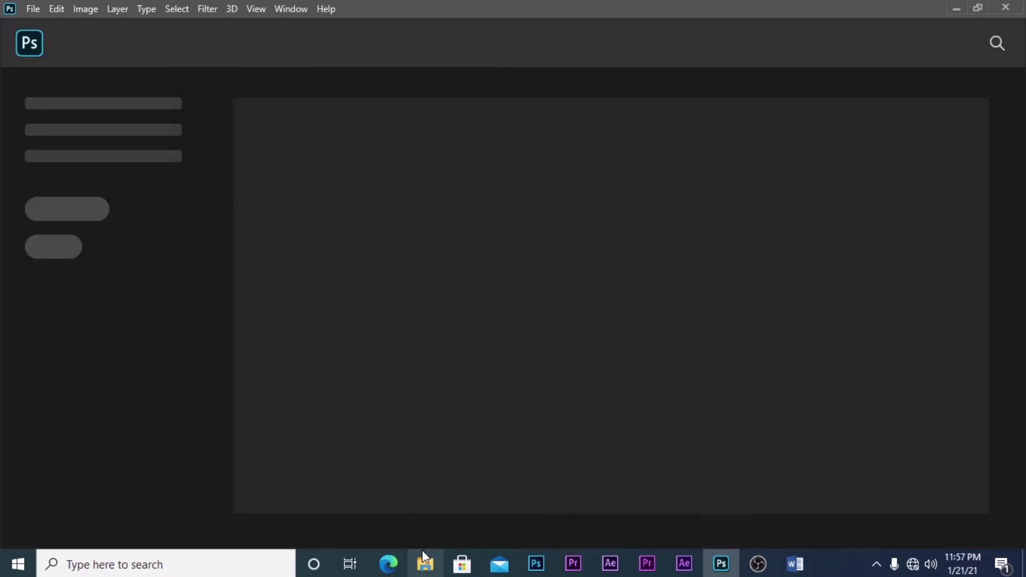
Step: Open the shapes image Untitled-1.jpg from File Explorer as its own document
click(424, 564)
drag(329, 184, 518, 329)
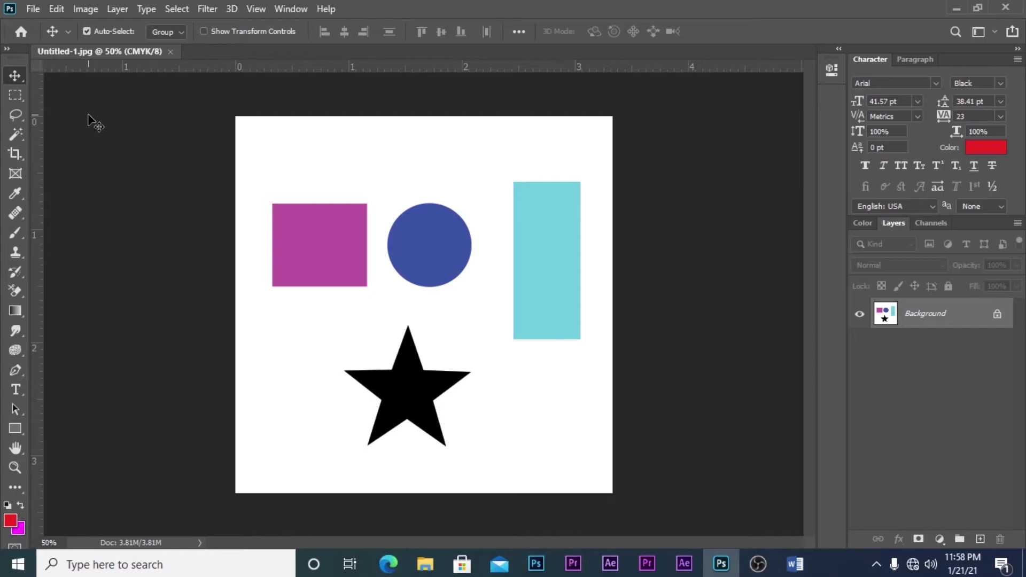
Step: Select the magenta rectangle with the Rectangular Marquee Tool and copy the selection to a new layer
click(23, 99)
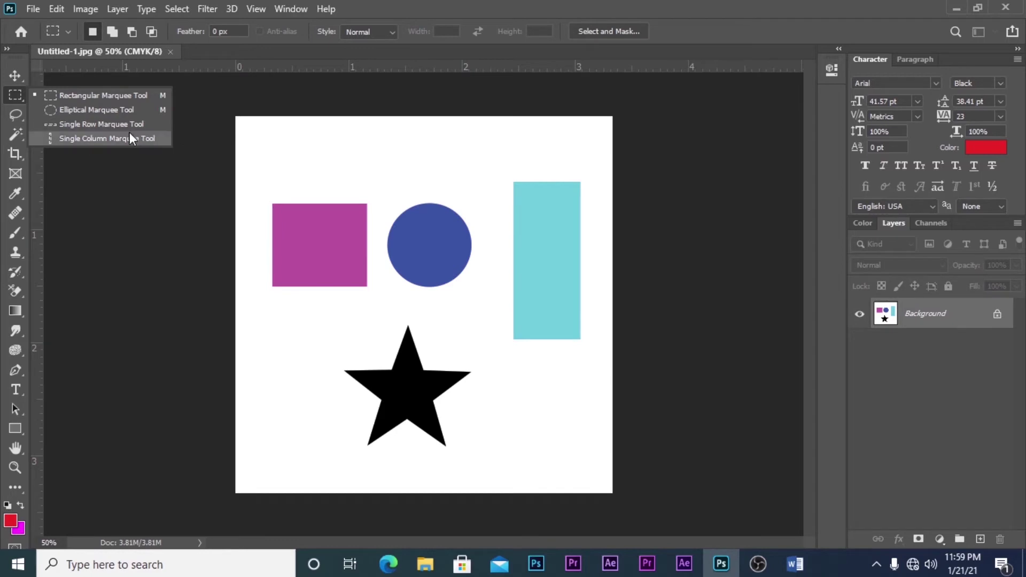
click(117, 140)
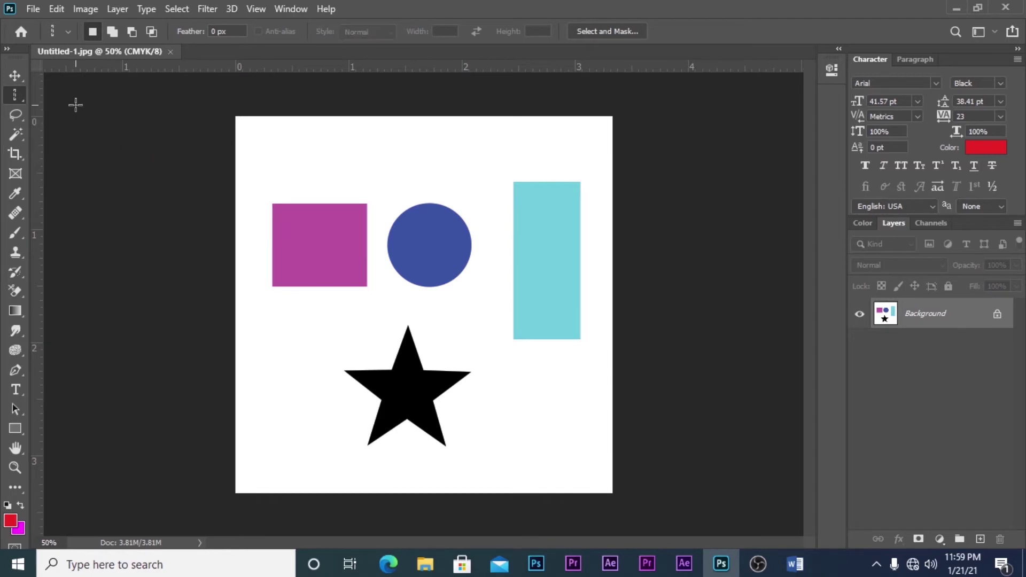
right_click(19, 91)
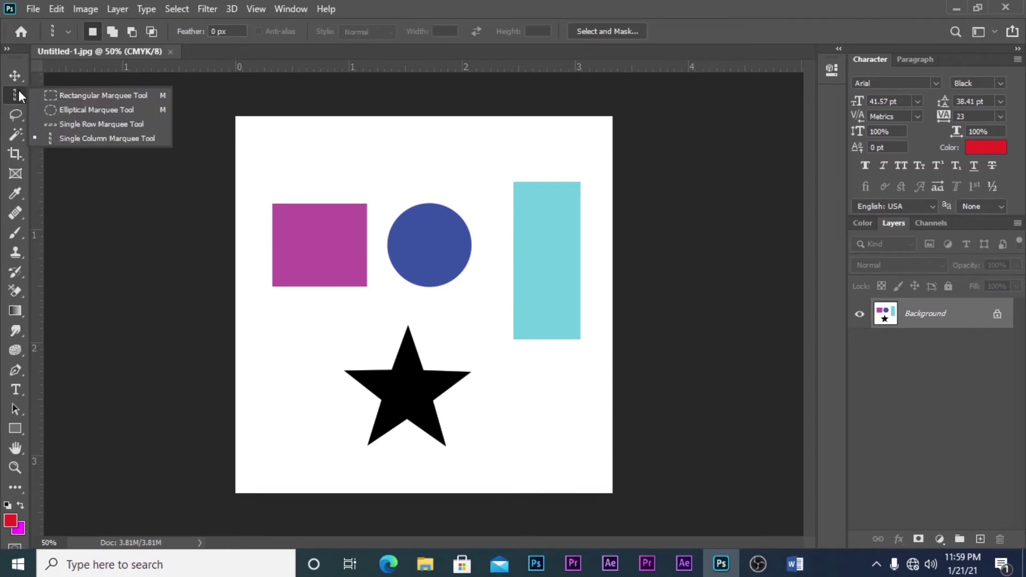
click(67, 95)
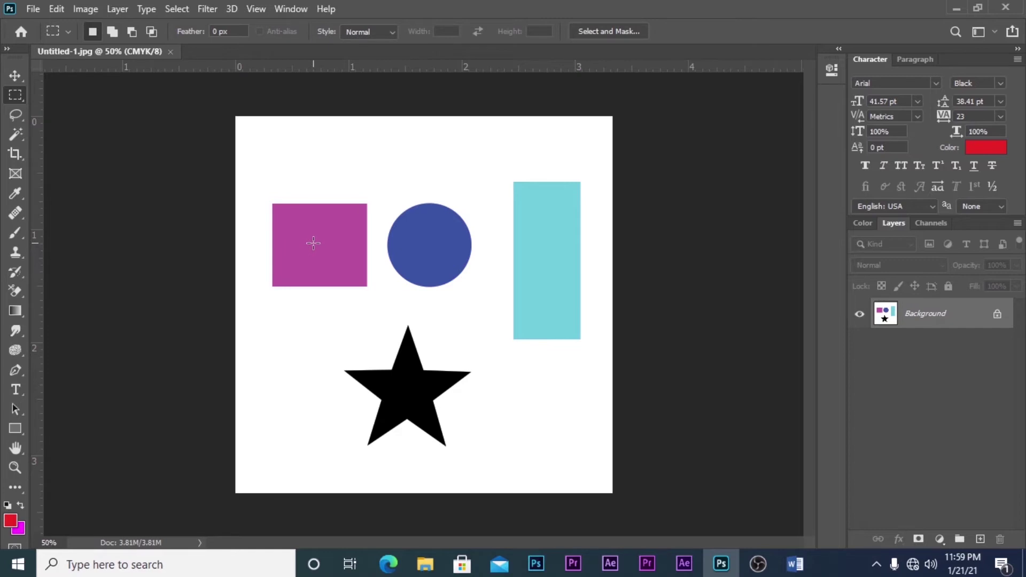
drag(272, 204, 367, 281)
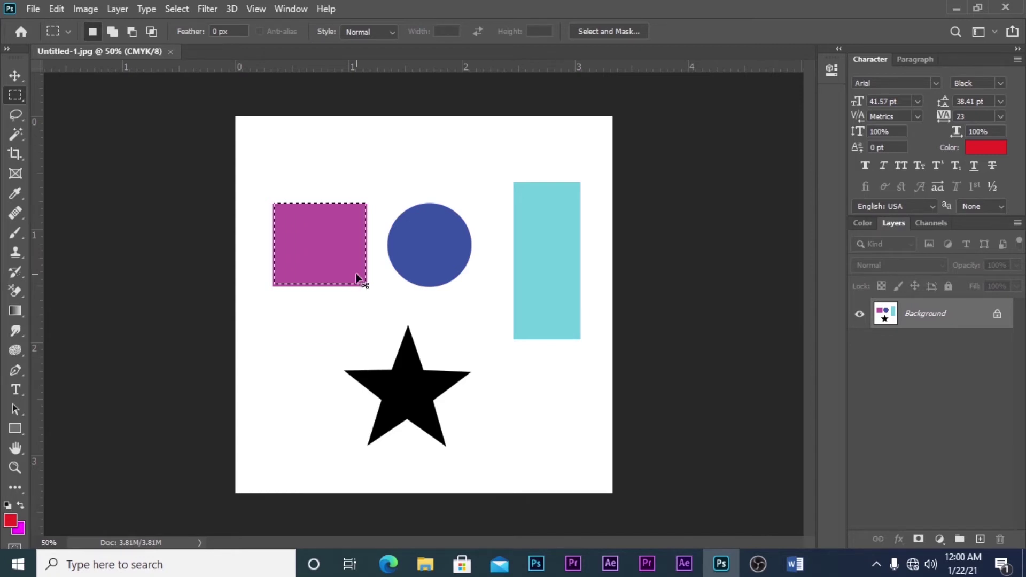
key(ctrl+j)
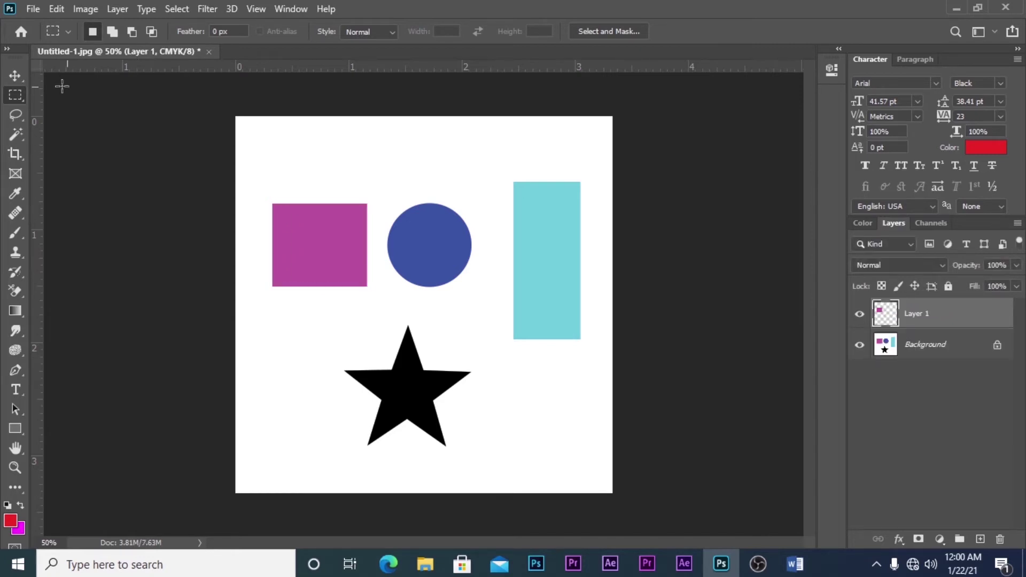
Step: Move the copied magenta rectangle to the canvas's lower-right area, below the cyan rectangle
click(14, 76)
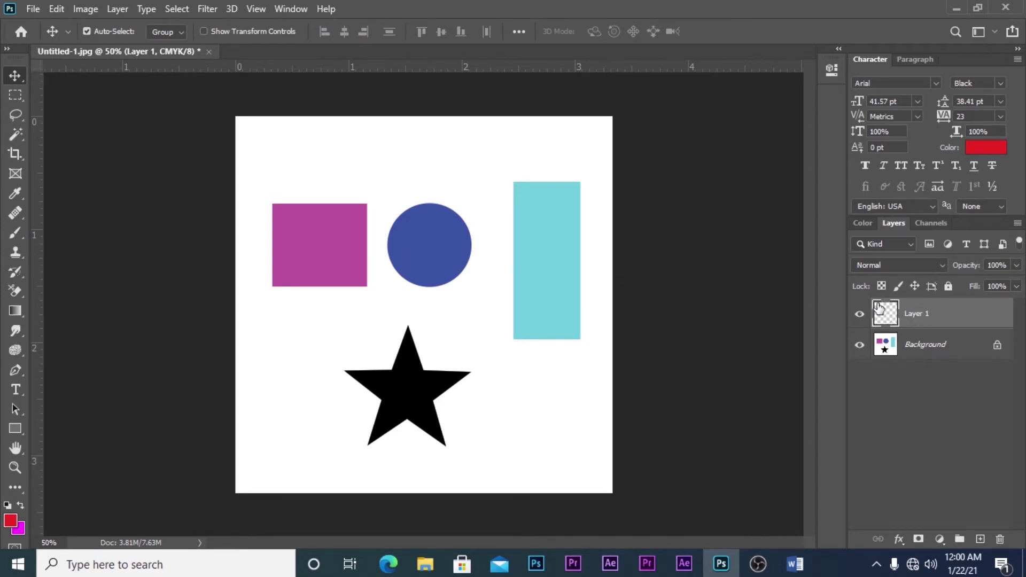
drag(334, 243, 540, 433)
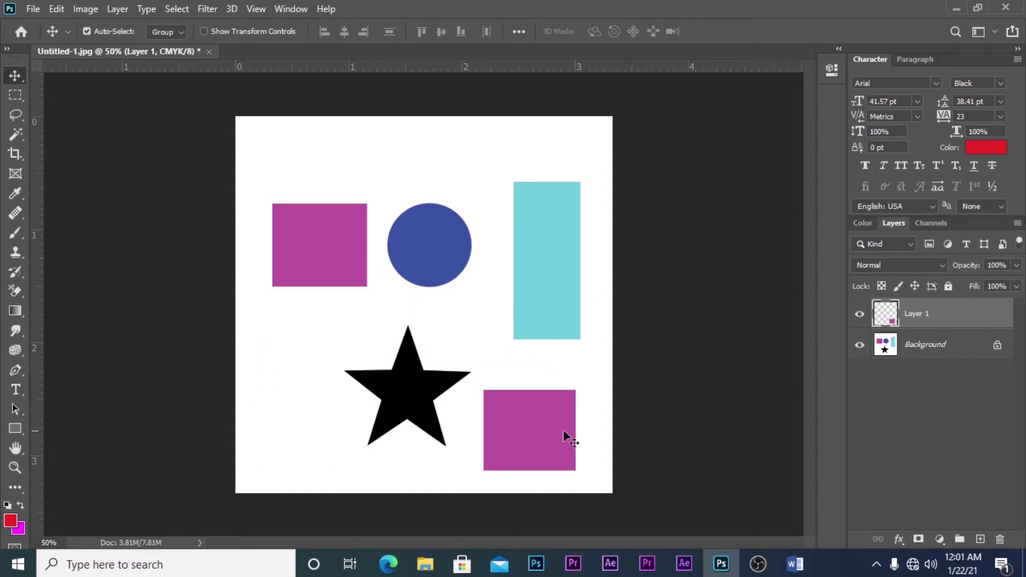
drag(531, 416, 540, 428)
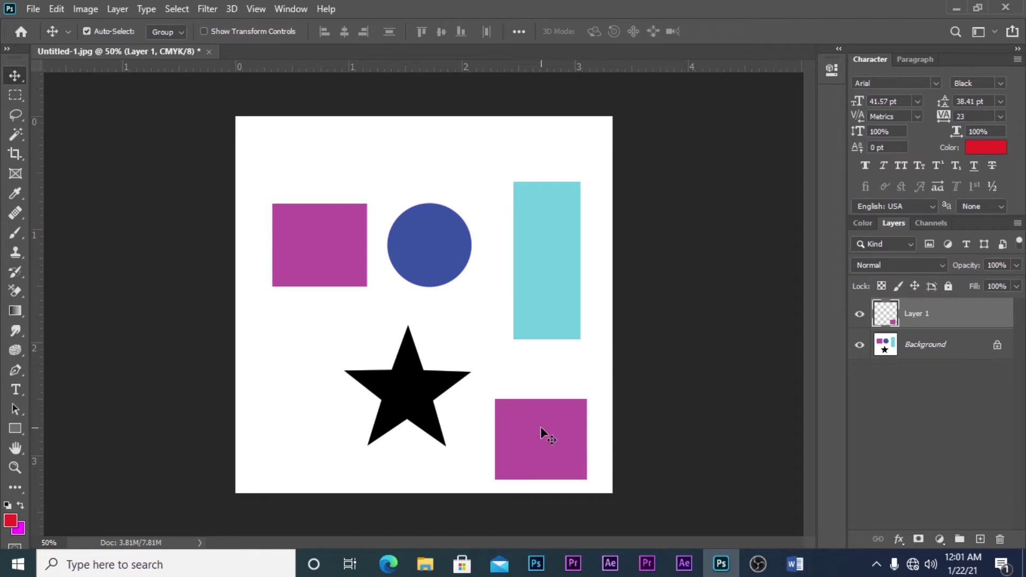
Step: Make a circular selection inside the blue circle with the Elliptical Marquee Tool
click(21, 99)
click(16, 116)
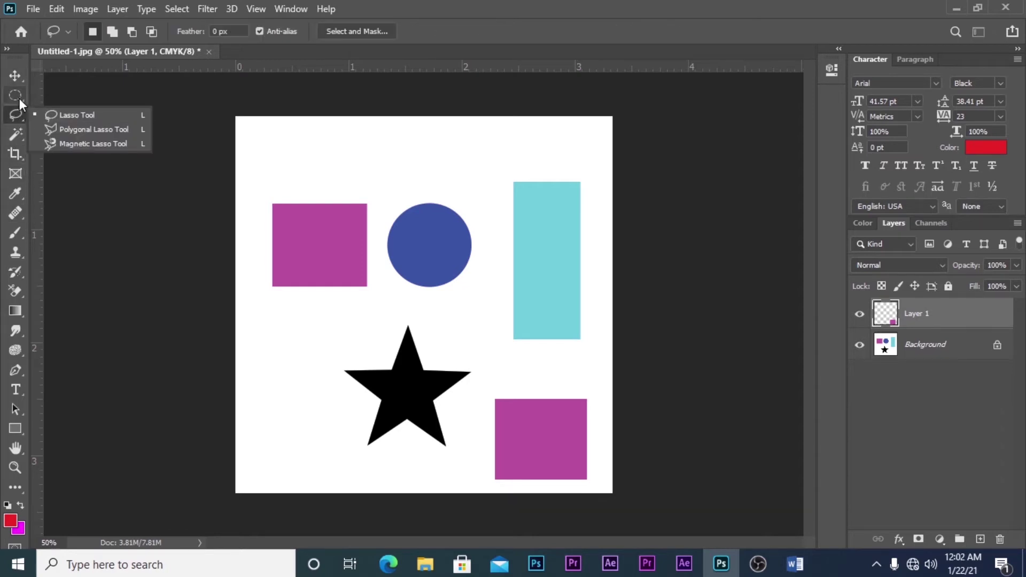
click(17, 96)
right_click(17, 95)
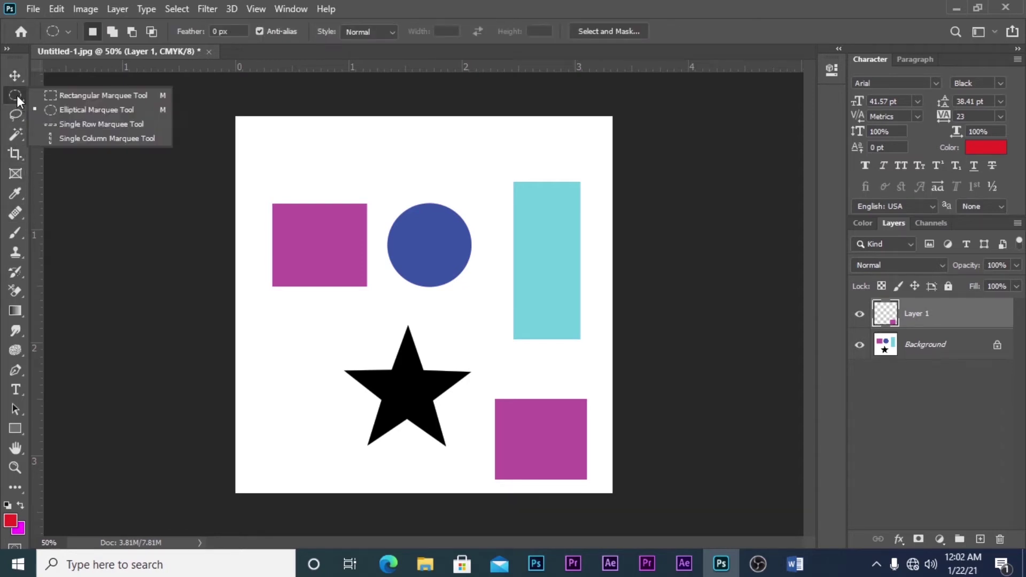
click(59, 110)
drag(407, 216, 454, 311)
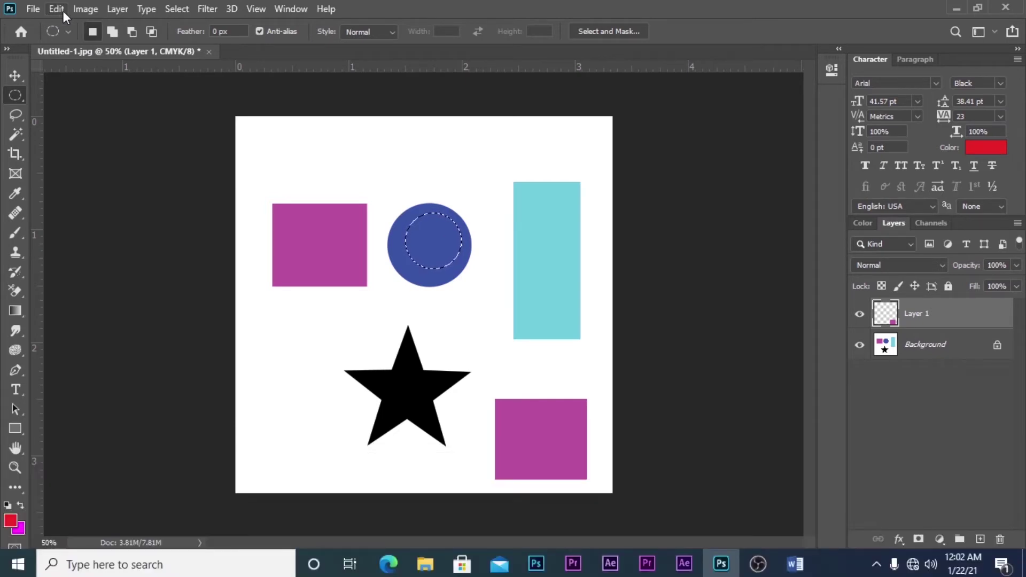
Step: Try to copy the circular selection while Layer 1 is the active layer
click(62, 10)
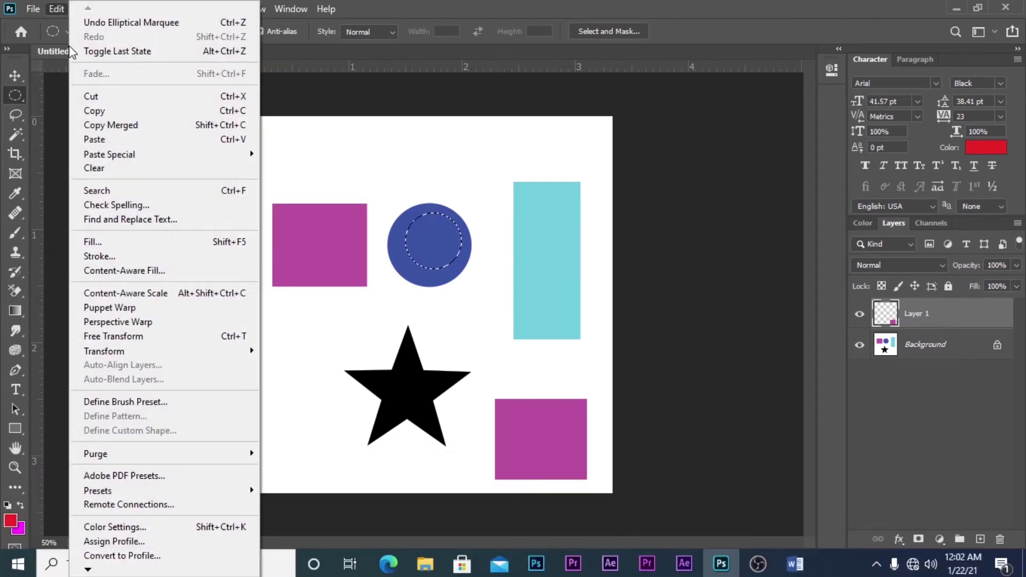
click(99, 111)
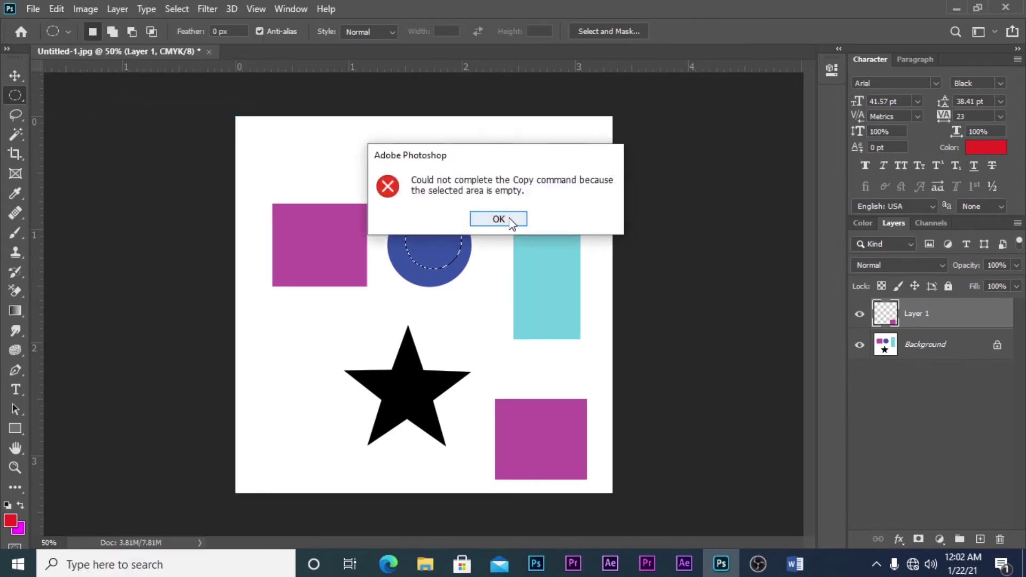
click(508, 216)
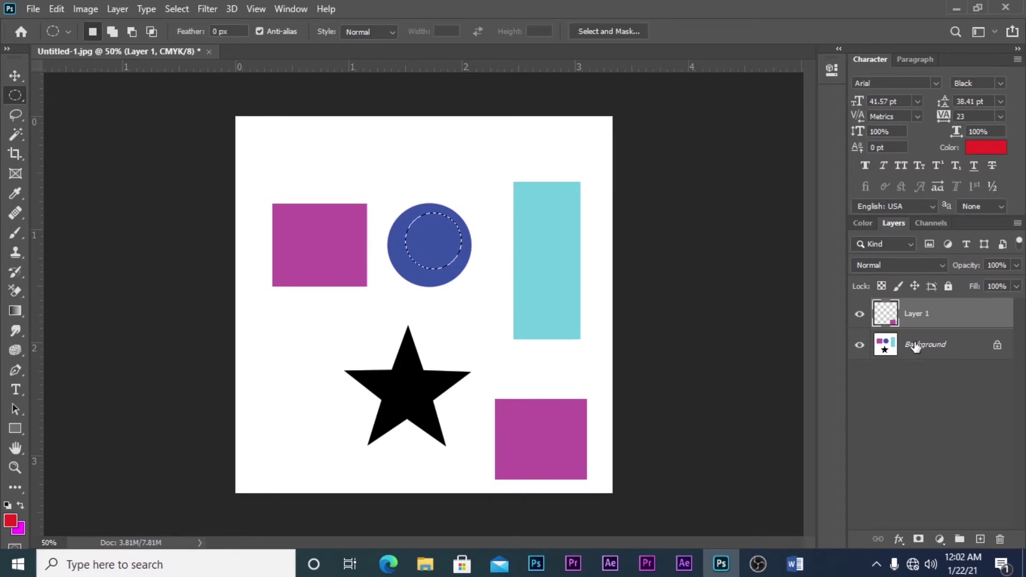
Step: Copy the circular selection inside the blue circle from the Background layer and paste it as a new layer
click(915, 347)
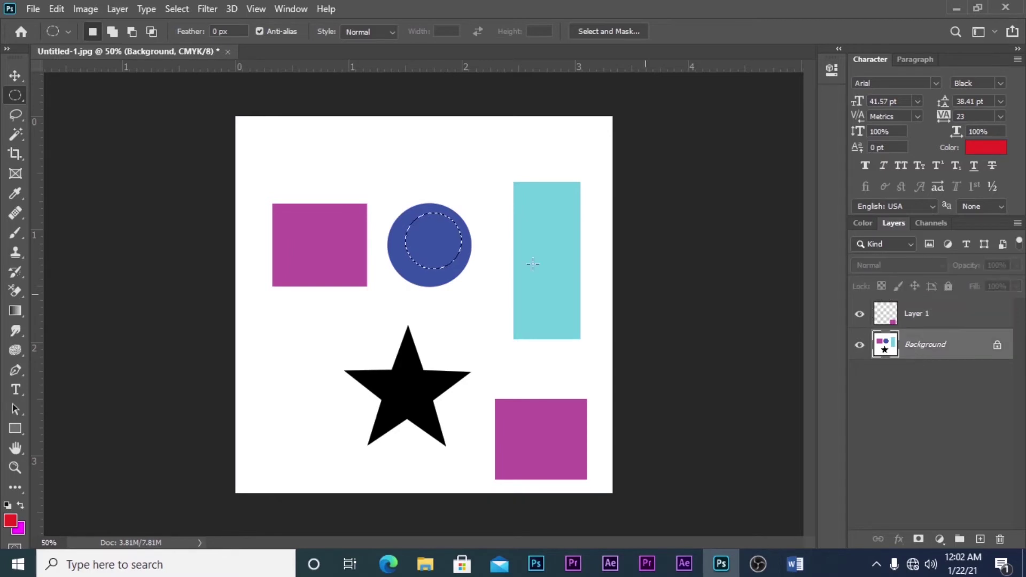
click(35, 9)
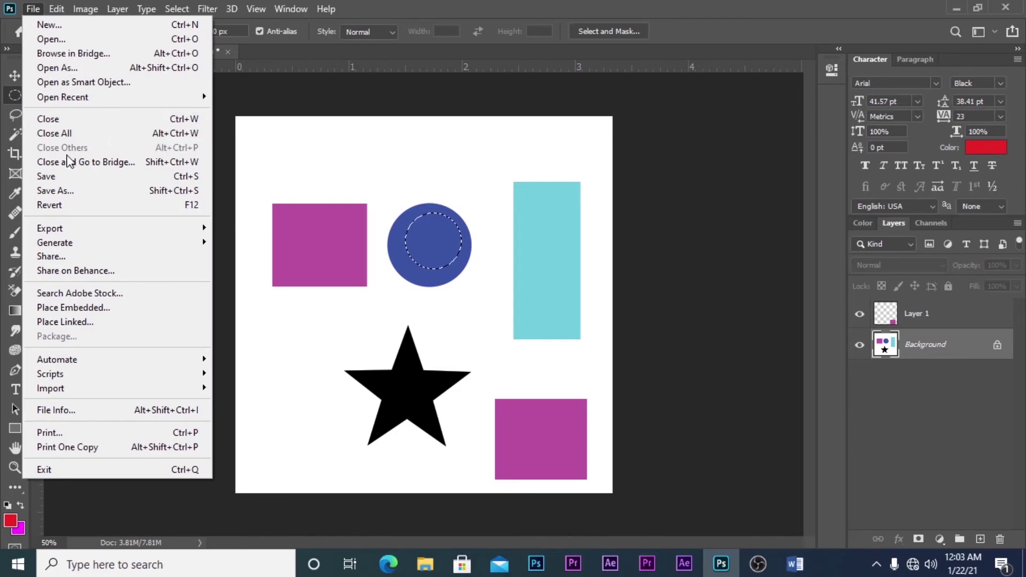
mouse_move(57, 9)
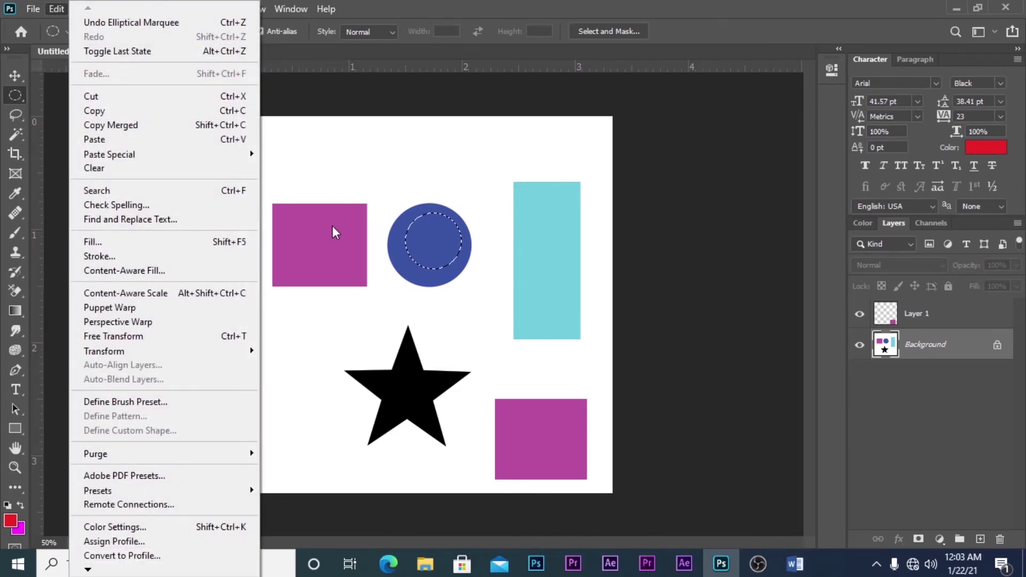
click(87, 110)
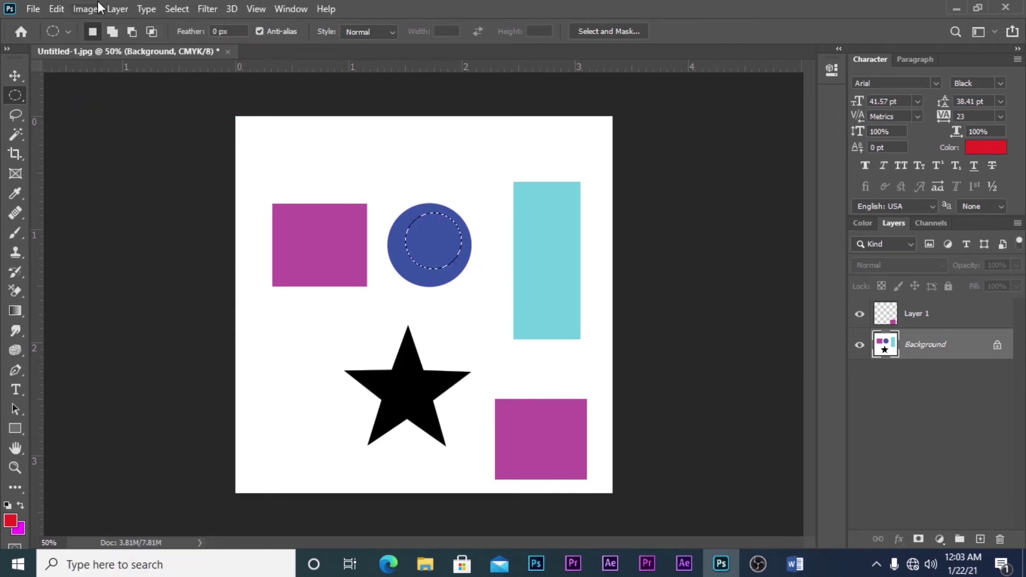
click(59, 7)
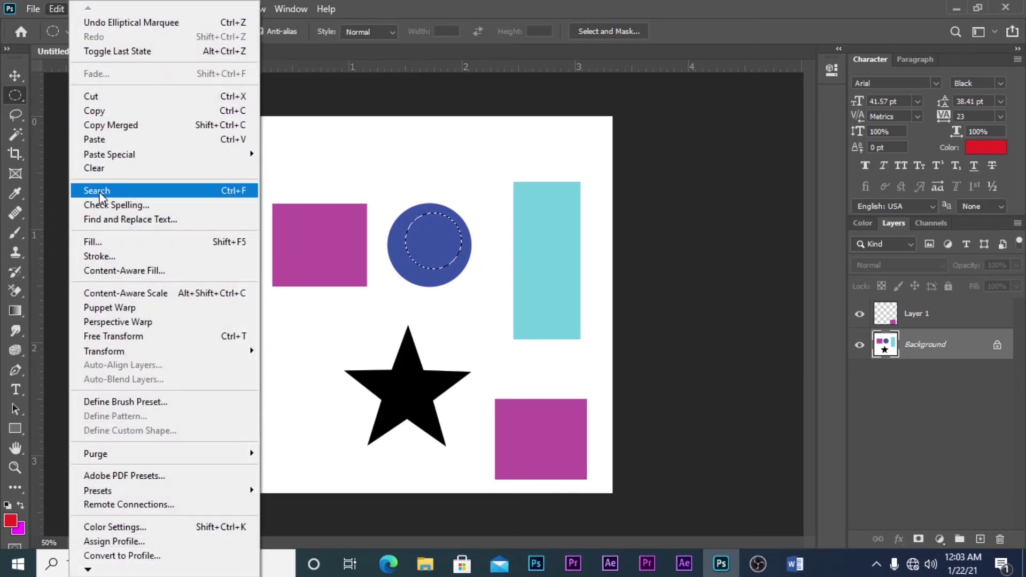
click(100, 141)
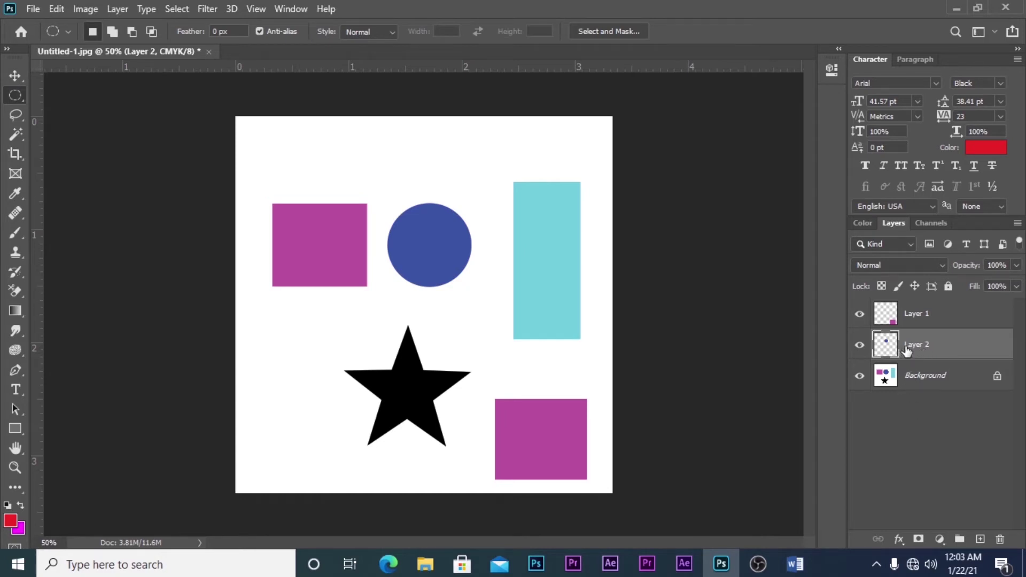
Step: Move the copied blue circle to the blank area just above the upper magenta rectangle
click(15, 77)
drag(419, 222, 330, 160)
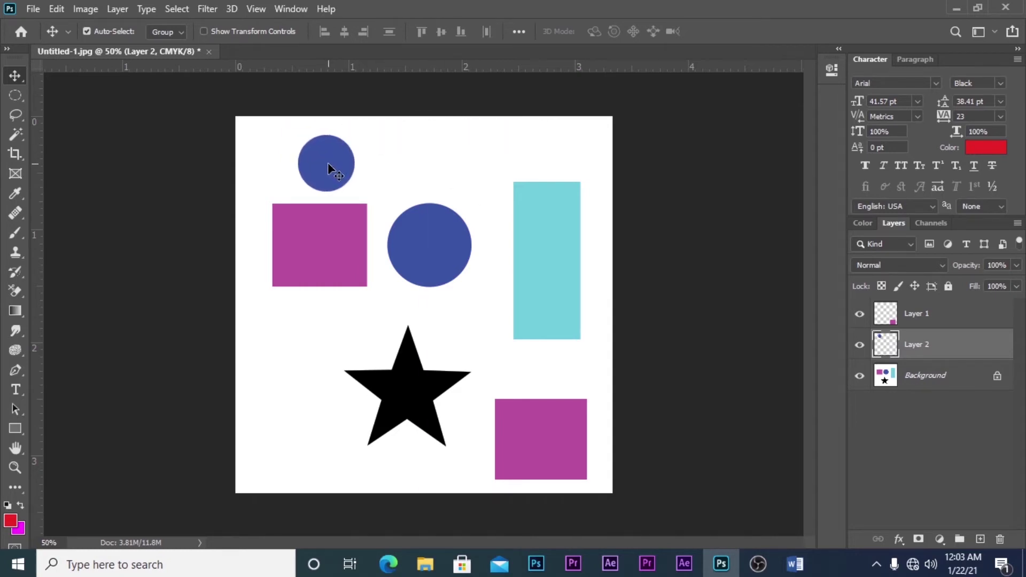
drag(328, 164, 317, 157)
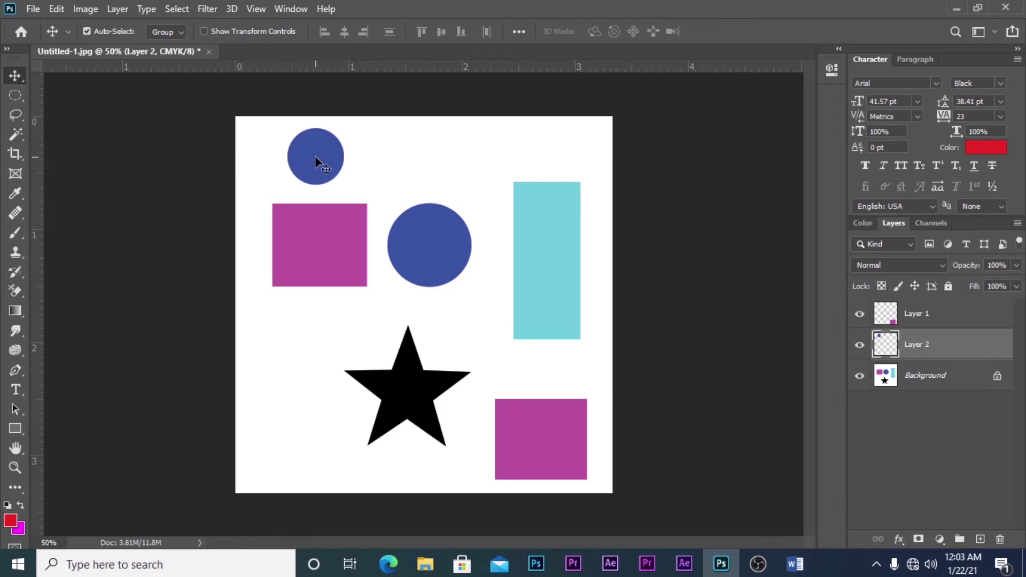
Step: Bring Layer 2 above Layer 1 and place its blue circle on the centre of the lower magenta rectangle
drag(908, 343, 920, 310)
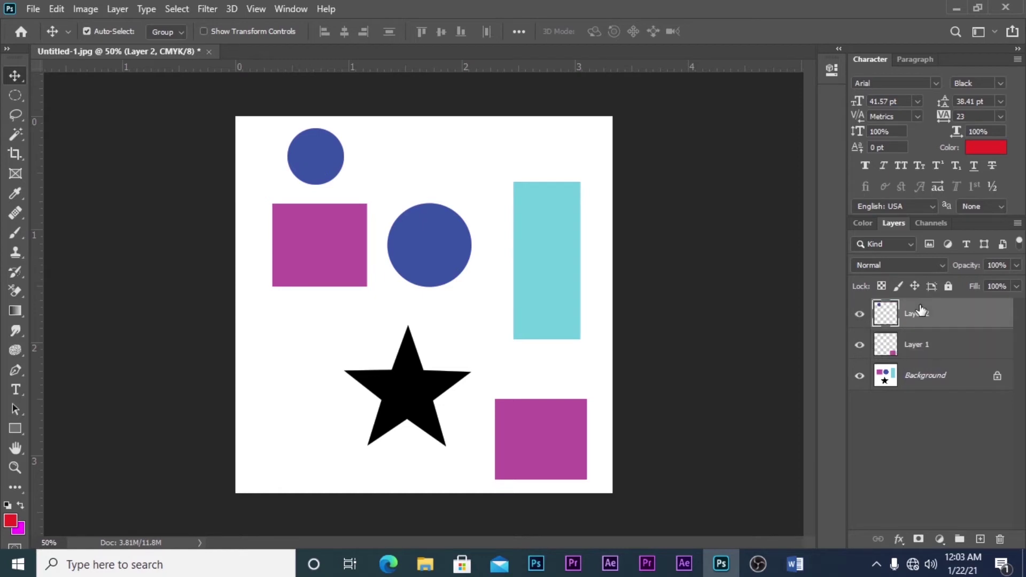
drag(313, 167, 538, 439)
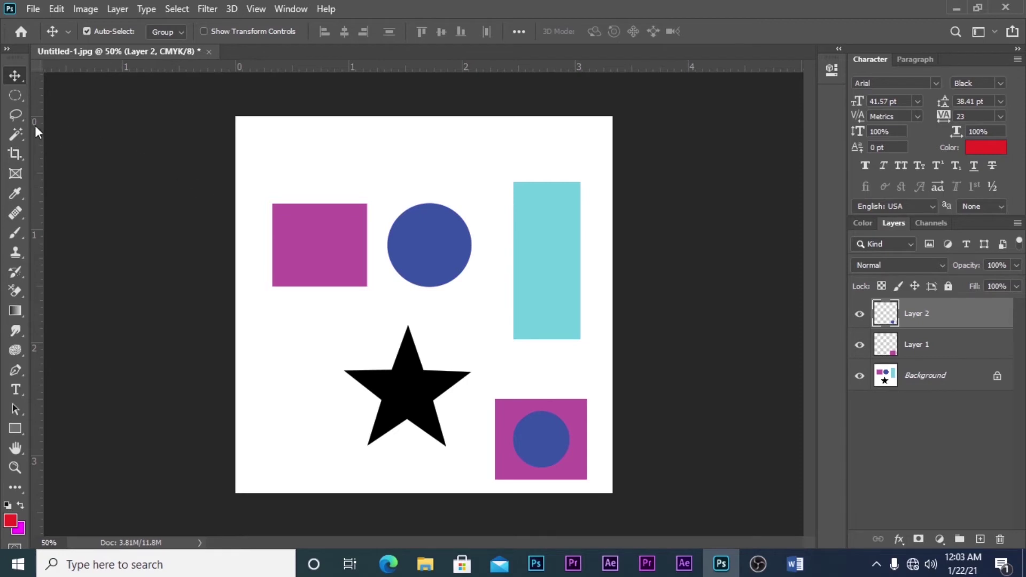
Step: Select a single pixel row of the Background through the upper magenta rectangle, blue circle and cyan rectangle, and set the selection mode to Intersect
click(22, 91)
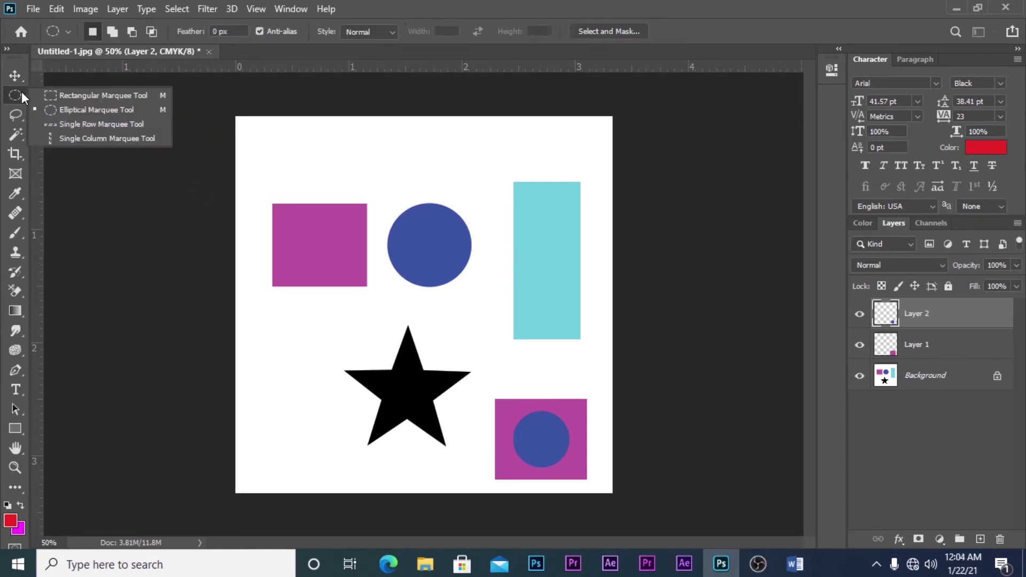
key(alt+comma)
click(74, 126)
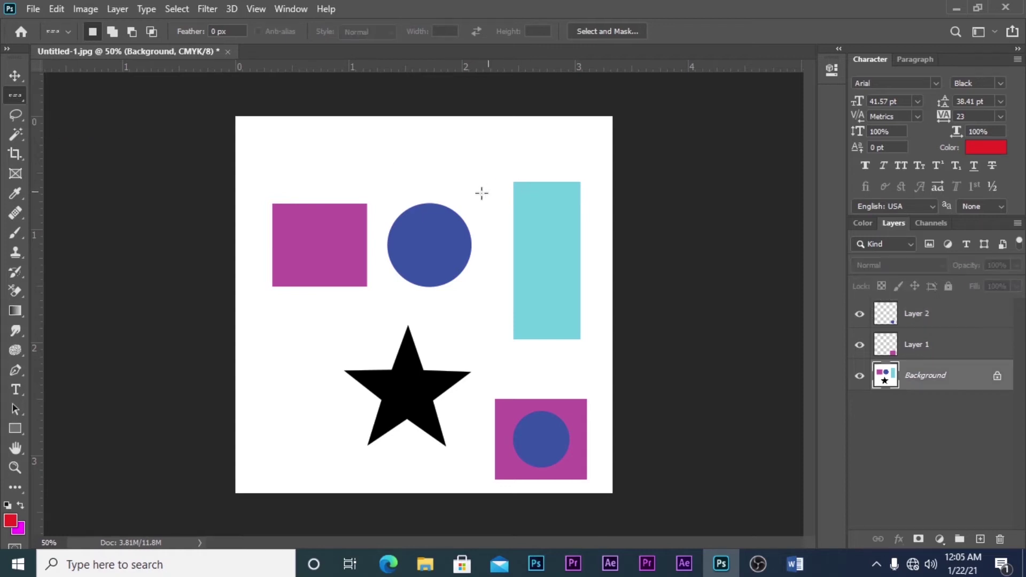
drag(273, 222, 335, 240)
click(152, 31)
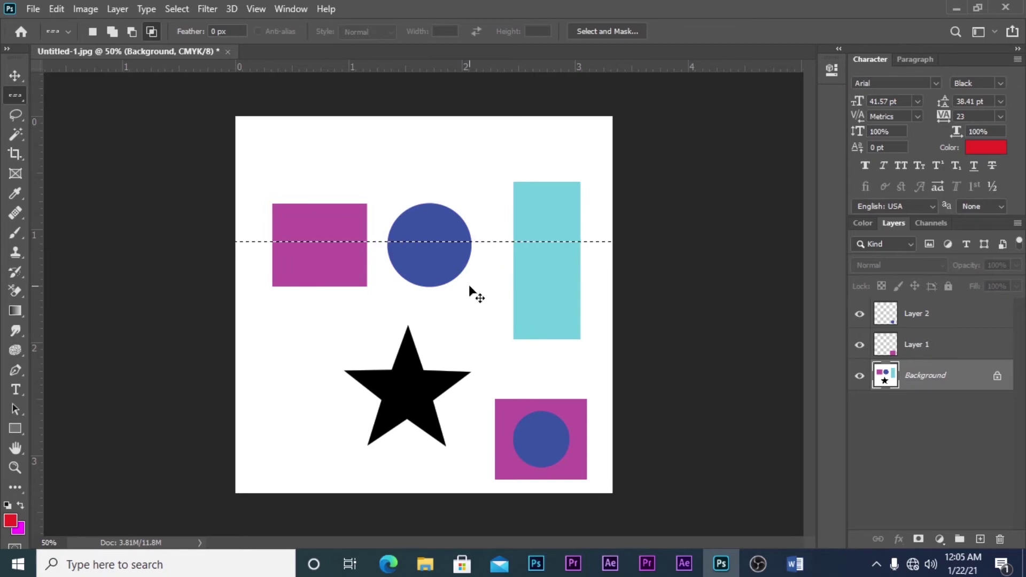
click(70, 34)
click(68, 31)
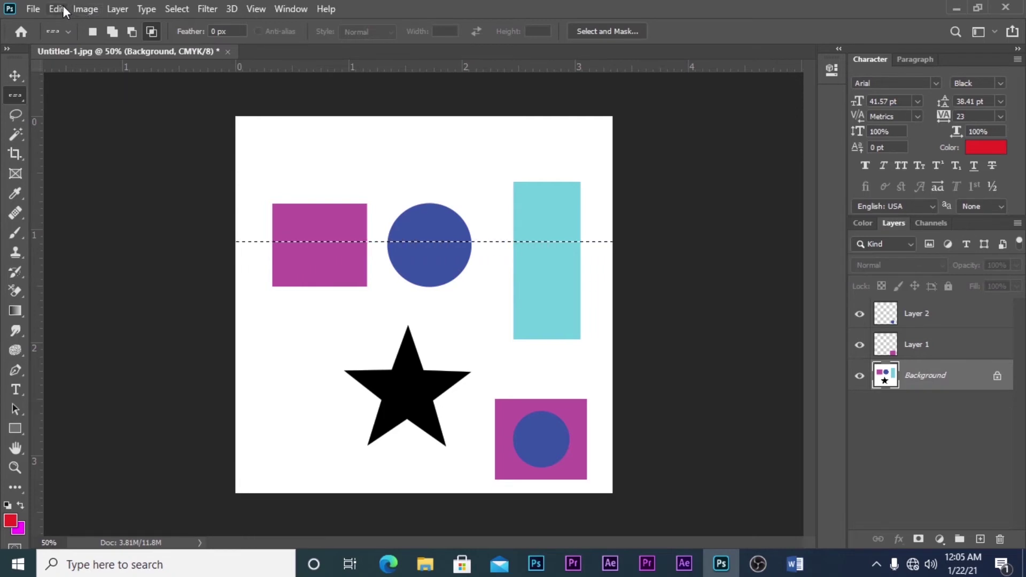
Step: Copy the selected pixel row from the Background layer and paste it as a new layer
click(57, 9)
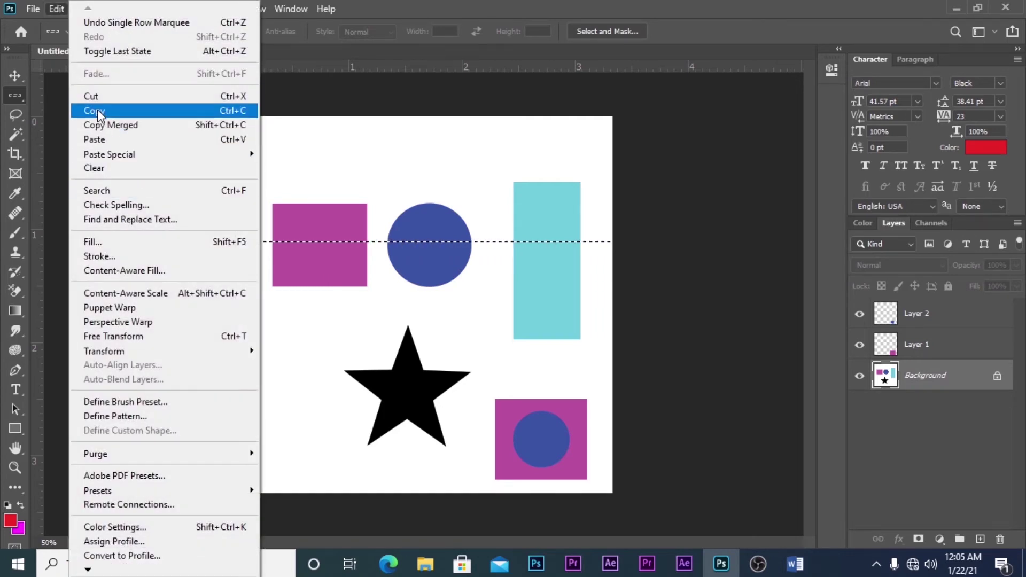
click(98, 110)
click(56, 9)
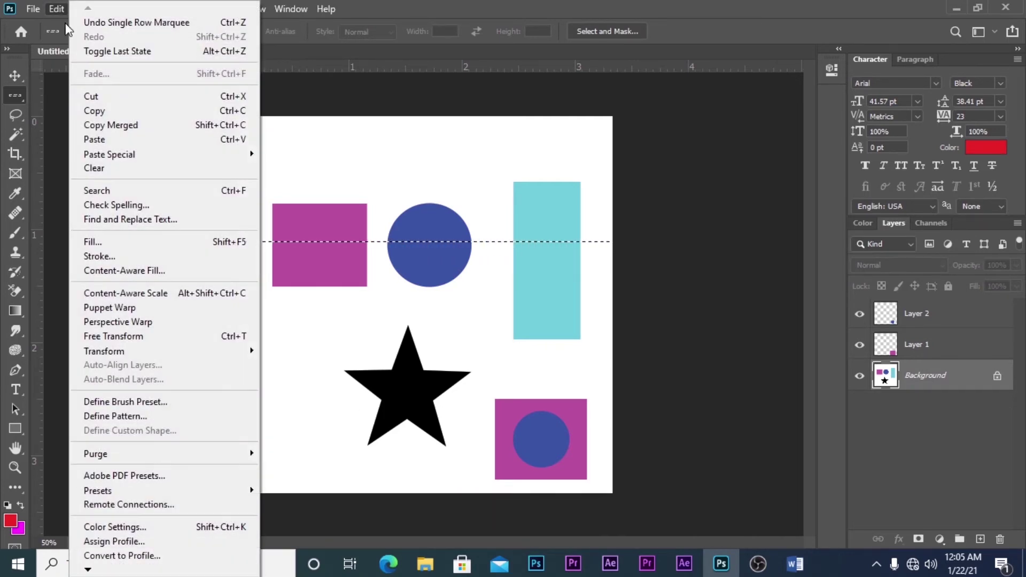
click(124, 140)
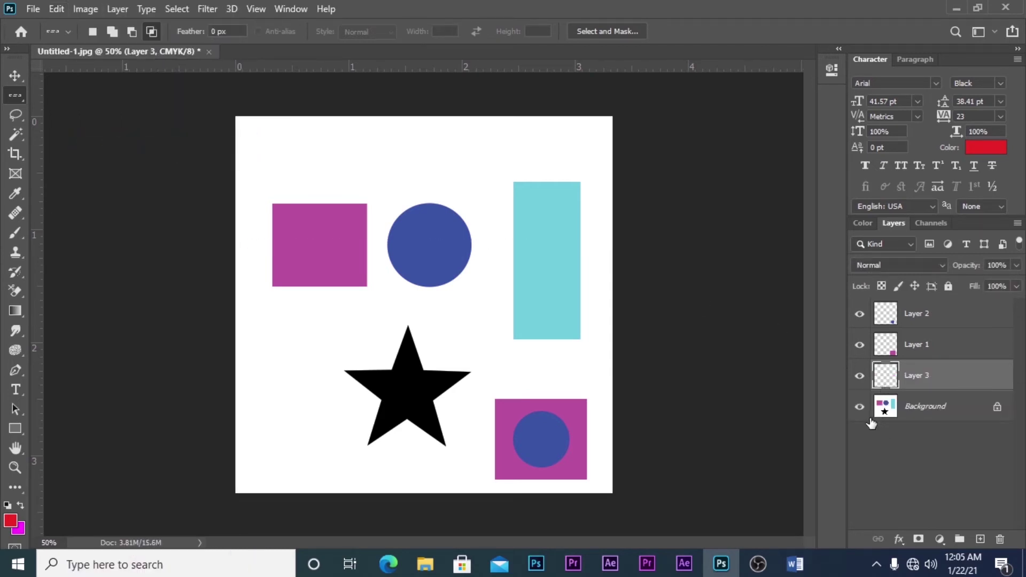
Step: Free-transform Layer 3 to move the copied pixel row up above the shapes, to a Y position of 146.5 px
click(925, 416)
click(912, 378)
click(14, 76)
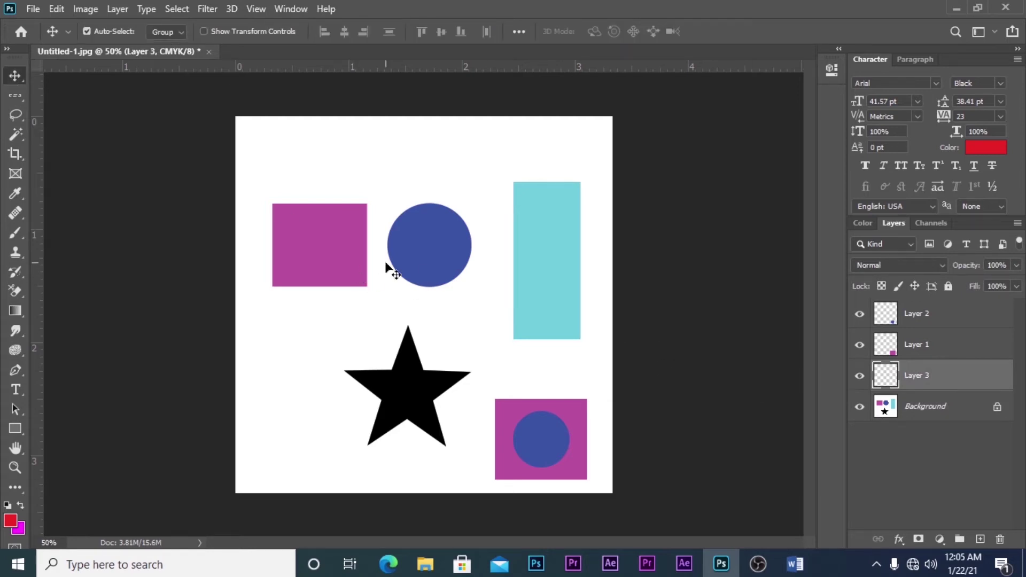
key(ctrl)
key(ctrl+t)
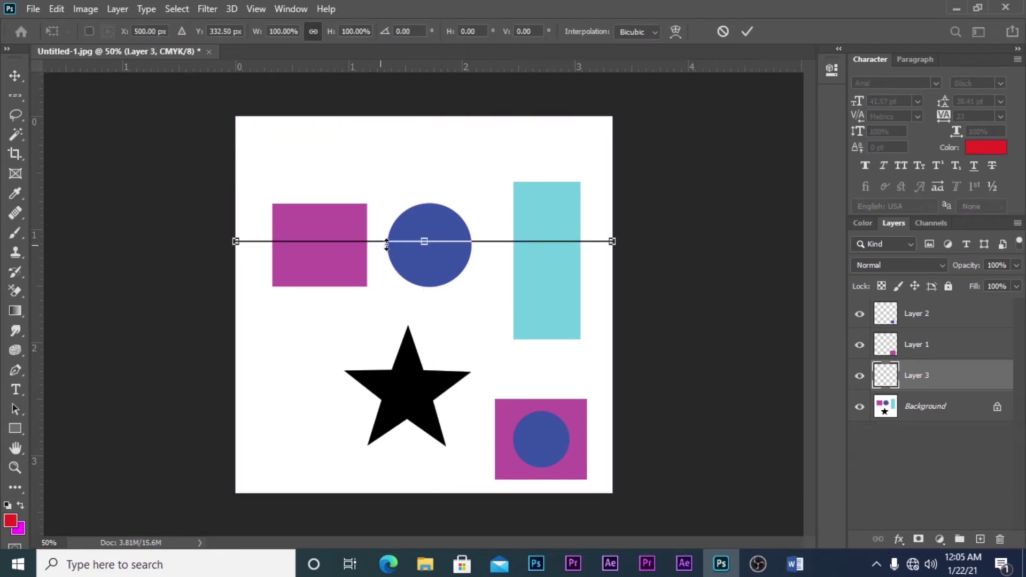
key(Up)
key(Up)
key(Up)
key(Up)
key(Up)
key(Up)
key(Up)
key(Up)
key(Up)
key(Up)
key(Up)
key(Up)
key(Up)
key(Up)
key(Up)
key(Up)
key(Up)
key(Up)
key(Up)
key(Up)
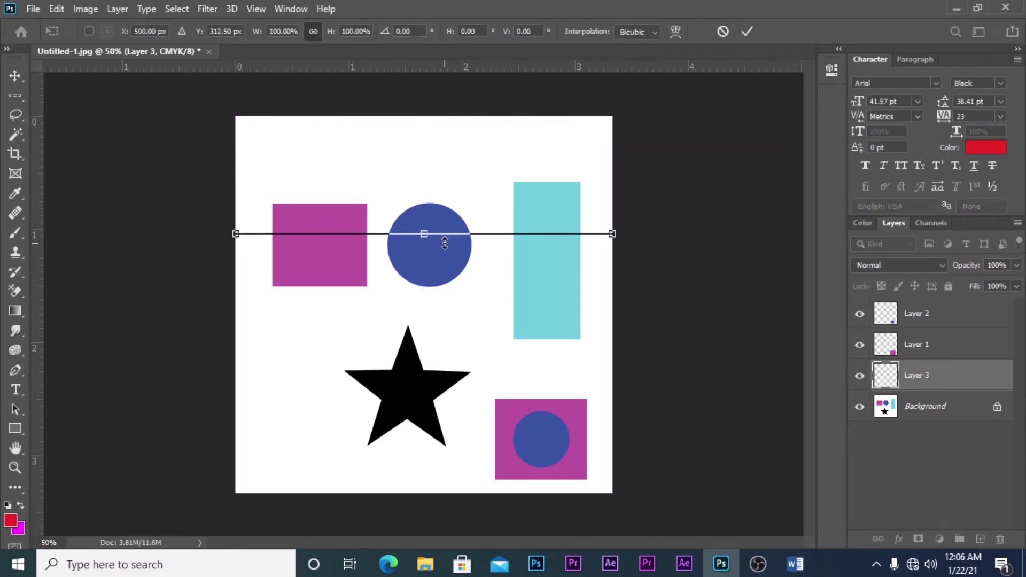
key(Up)
key(Up)
key(Up)
key(Up)
key(Up)
key(Up)
key(Up)
key(Up)
key(Up)
key(Up)
key(Up)
key(Up)
key(Up)
key(Up)
key(Up)
key(Up)
key(Up)
key(Up)
key(Up)
key(Up)
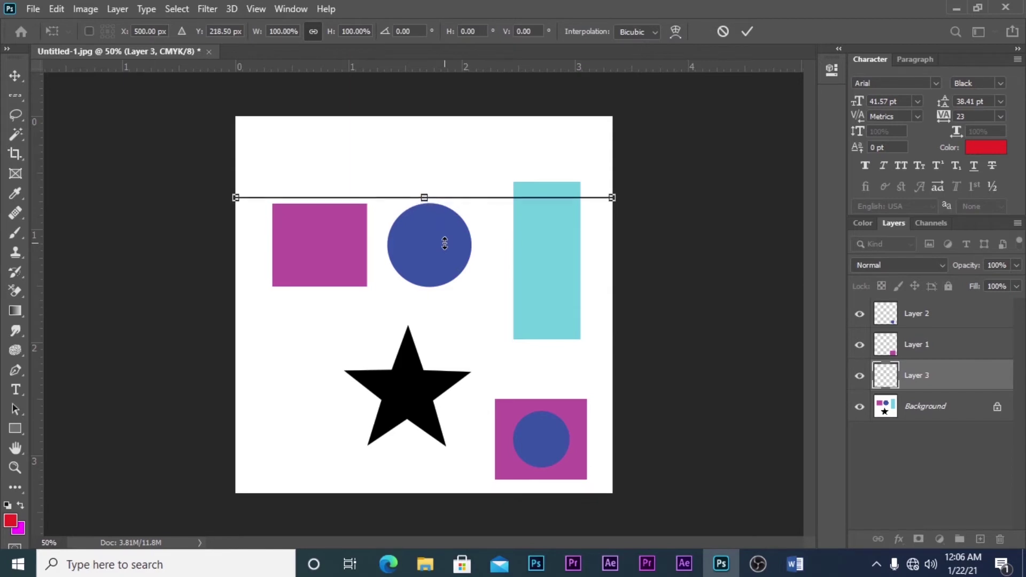
key(Up)
key(Up)
key(Up)
key(Up)
key(Up)
key(Up)
key(Up)
key(Up)
key(Up)
key(Up)
key(Up)
key(Up)
key(Up)
key(Up)
key(Up)
key(Up)
key(Up)
key(Up)
key(Up)
key(Up)
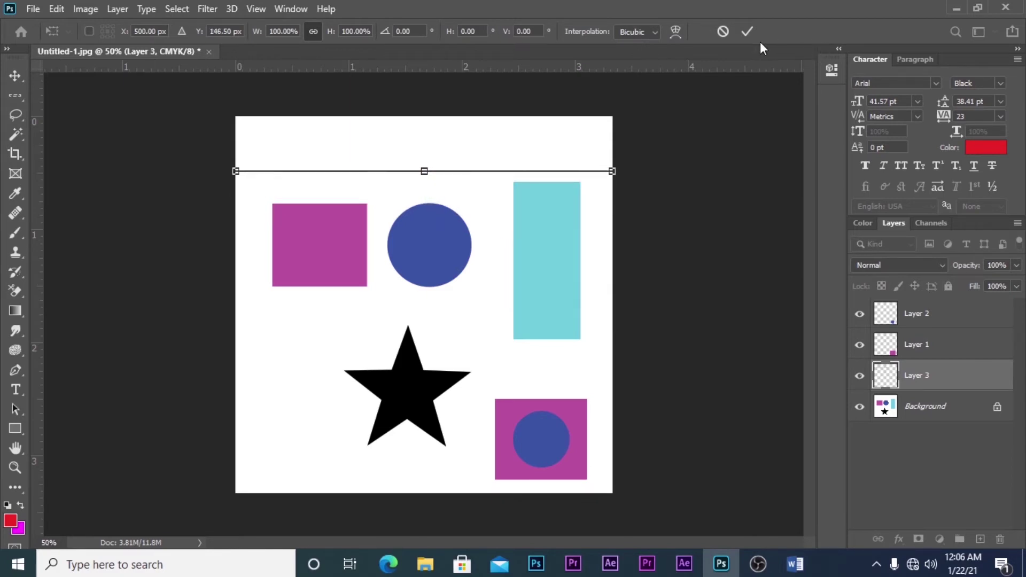
click(747, 32)
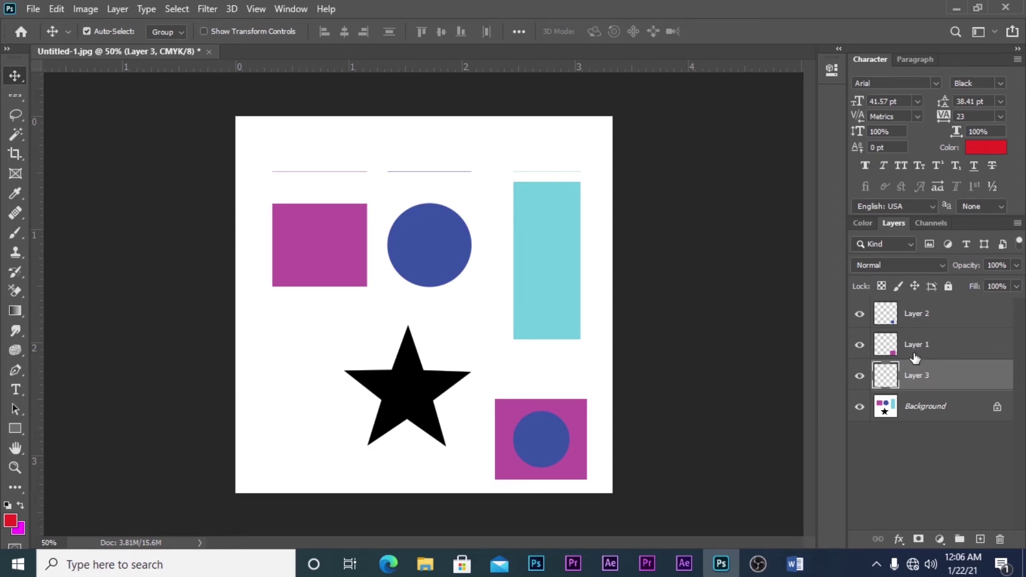
Step: Select a single pixel column through the cyan rectangle on the Background layer with the Single Column Marquee Tool
click(897, 411)
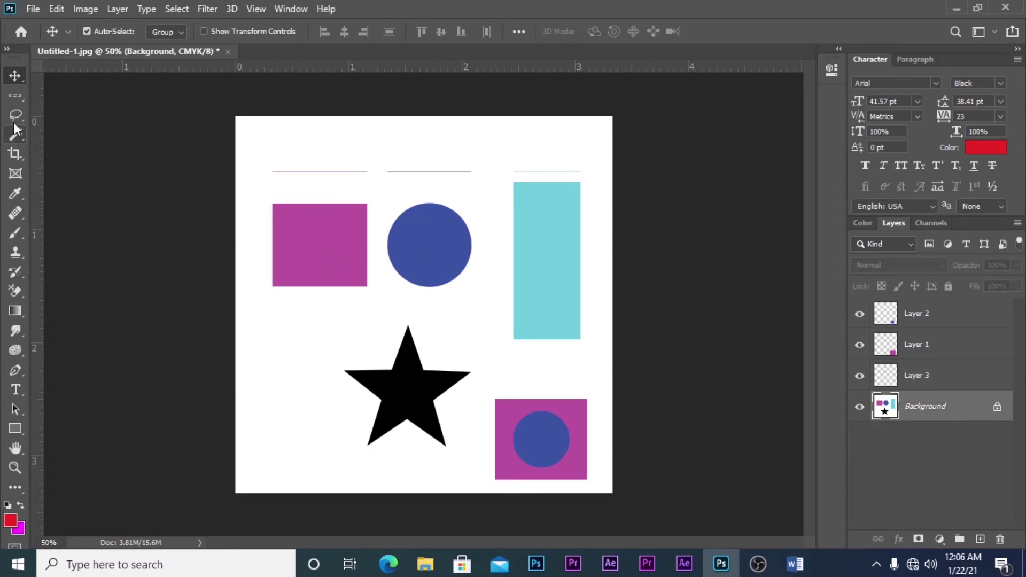
click(15, 96)
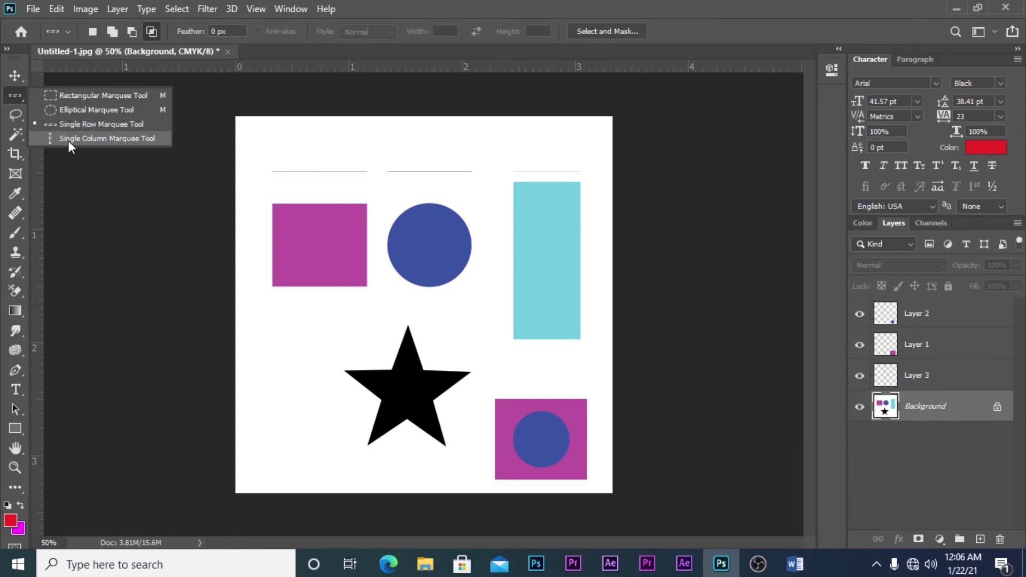
click(81, 138)
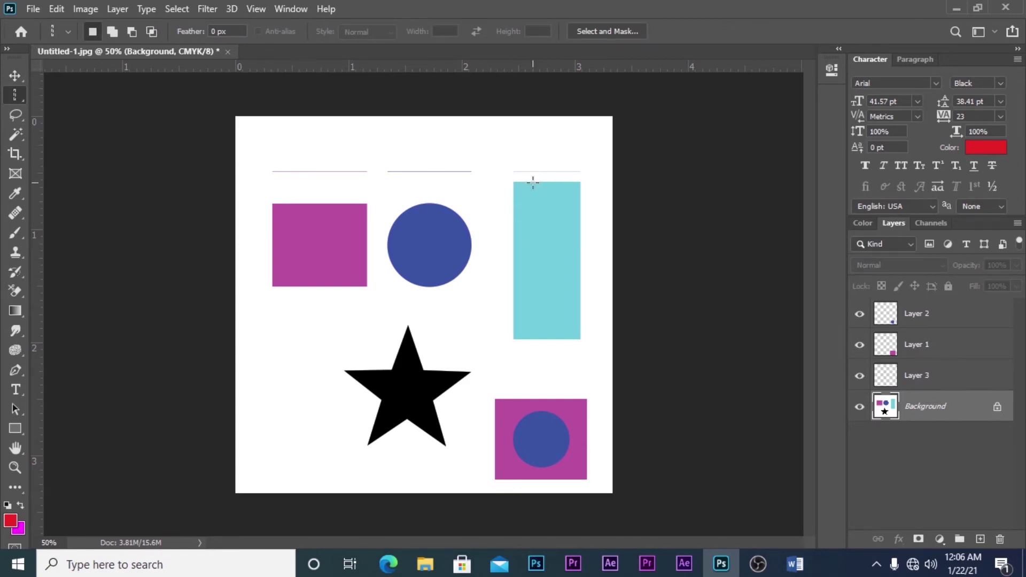
drag(533, 181, 544, 199)
Step: Copy the selected pixel column from the Background layer and paste it as a new layer
click(55, 8)
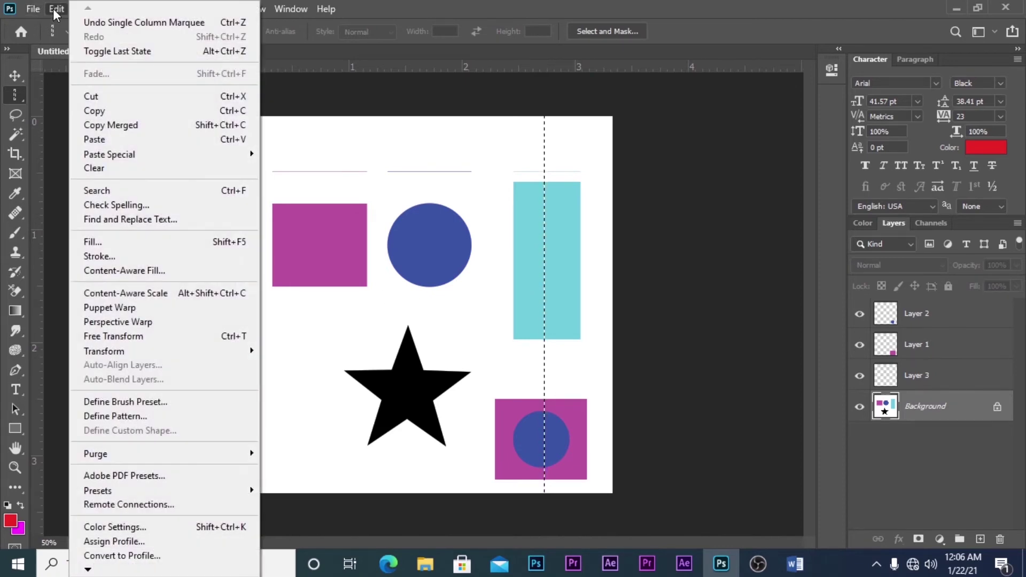
click(97, 110)
click(59, 7)
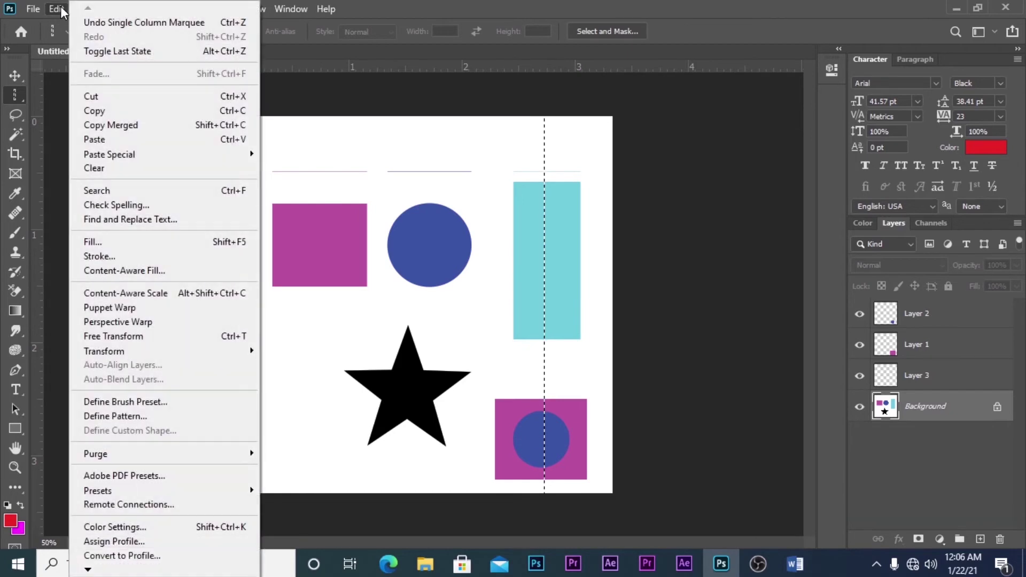
click(126, 139)
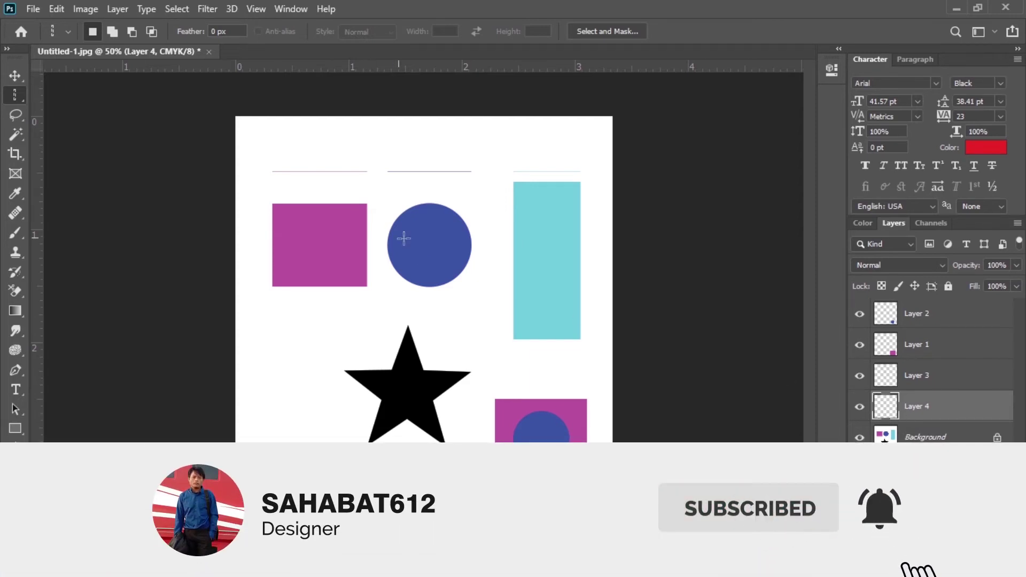
Step: Free-transform Layer 4 to move the copied pixel column horizontally to just past the cyan rectangle's right edge
click(15, 75)
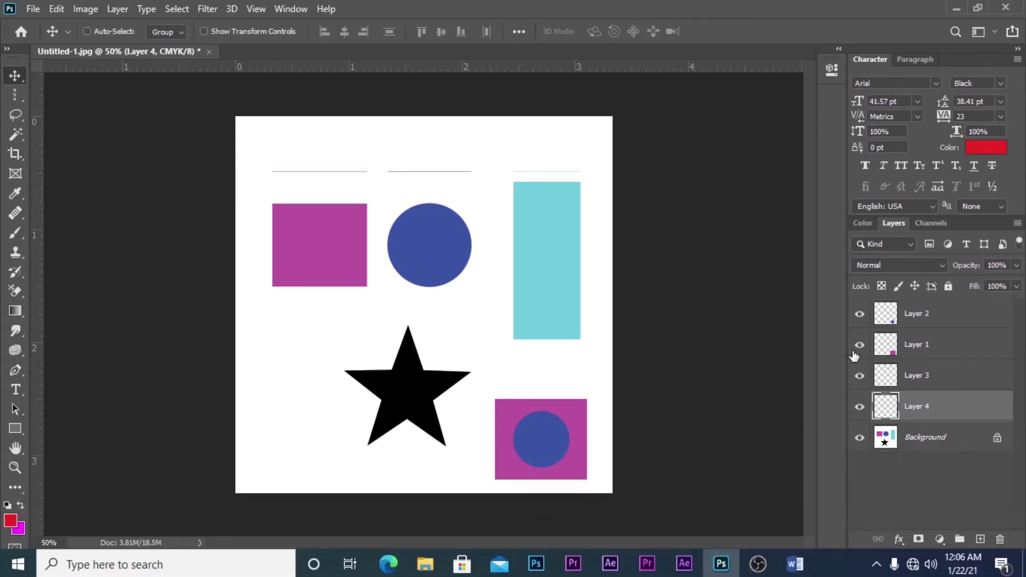
key(ctrl+t)
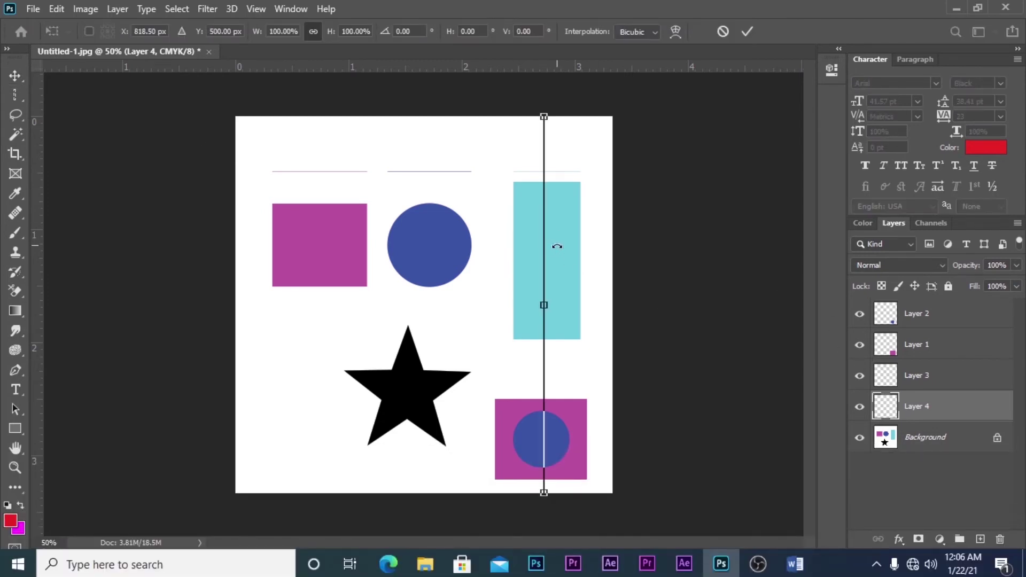
key(Right)
key(Right)
key(Right)
key(Right)
key(Right)
key(Right)
key(Right)
key(Right)
key(Right)
key(Right)
key(Right)
key(Right)
key(Right)
key(Right)
key(Right)
key(Right)
key(Right)
key(Right)
key(Right)
key(Right)
key(Right)
key(Right)
key(Right)
key(Right)
key(Right)
key(Right)
key(Right)
key(Right)
key(Right)
key(Right)
key(Right)
key(Right)
key(Right)
key(Right)
key(Right)
key(Right)
key(Right)
key(Right)
key(Right)
key(Right)
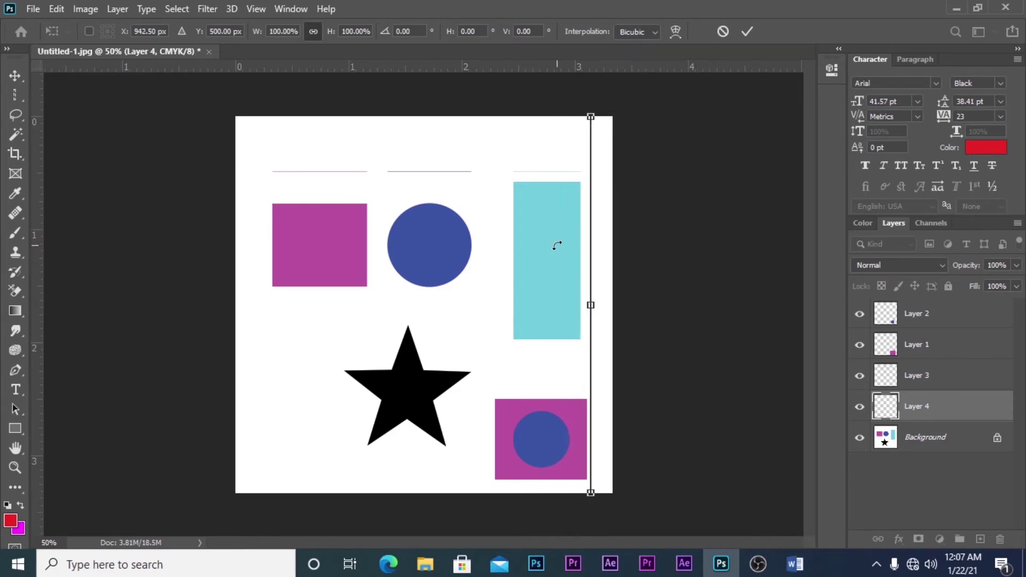
click(747, 31)
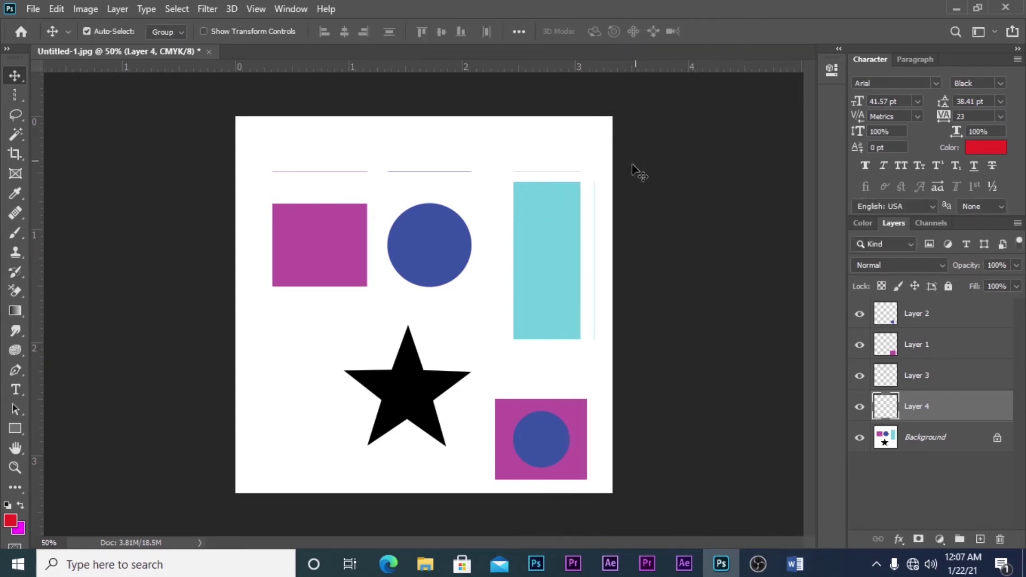
Step: Examine the copied pixel rows above the shapes and the copied column beside the cyan rectangle at 100% magnification
key(ctrl+space)
ctrl+click(614, 228)
ctrl+click(614, 228)
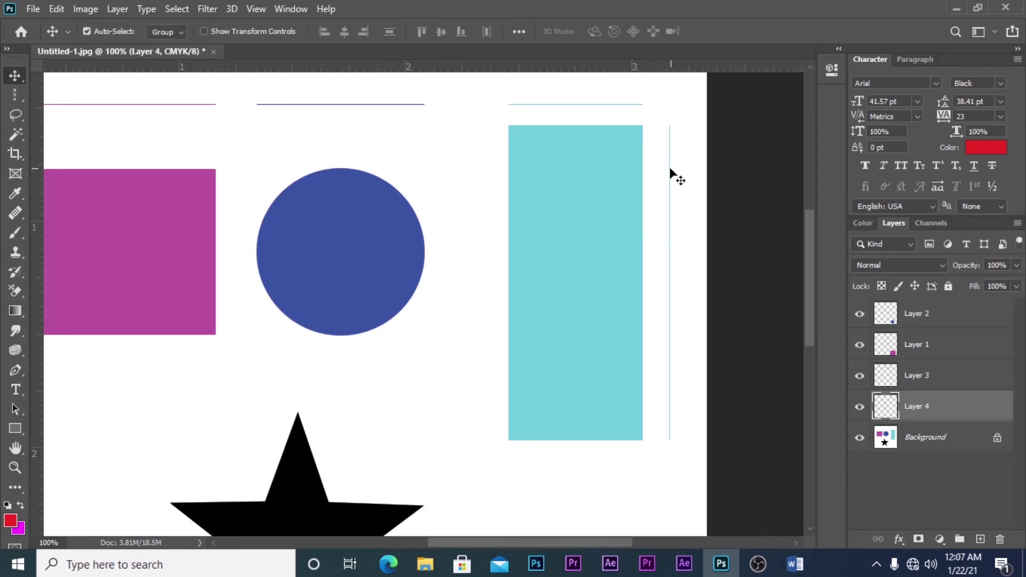
drag(809, 281, 785, 257)
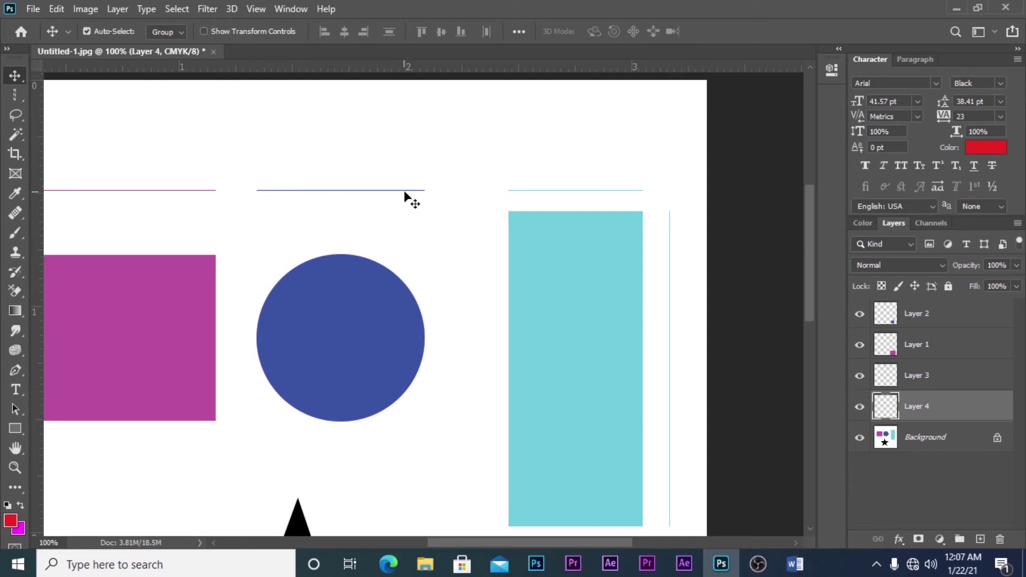
drag(814, 229, 808, 304)
key(z)
alt+click(542, 214)
alt+click(541, 214)
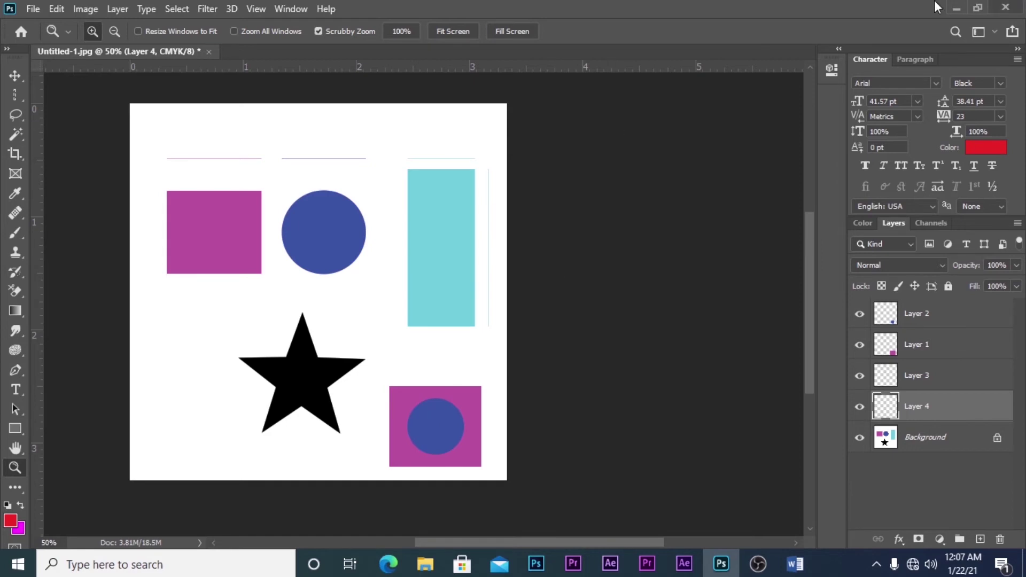
Step: Move the copied small blue circle to the star's lower left and shift the copied purple rectangle slightly up below the cyan rectangle
click(14, 75)
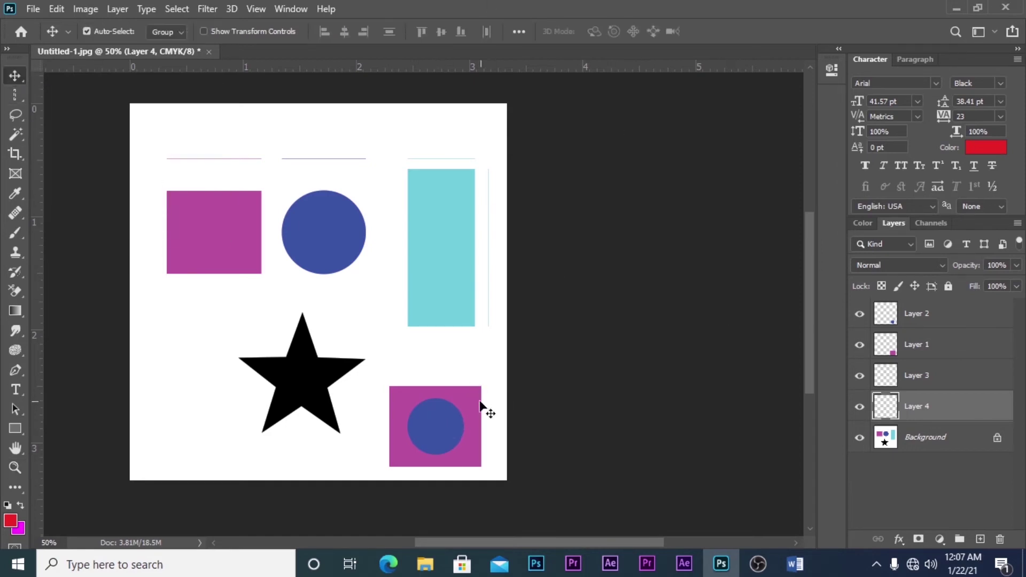
mouse_move(441, 424)
mouse_down()
mouse_move(292, 190)
mouse_move(244, 150)
mouse_move(206, 159)
mouse_move(416, 343)
mouse_move(397, 141)
mouse_move(382, 158)
mouse_move(403, 389)
mouse_move(426, 435)
mouse_up()
drag(207, 176, 177, 450)
drag(438, 425, 453, 415)
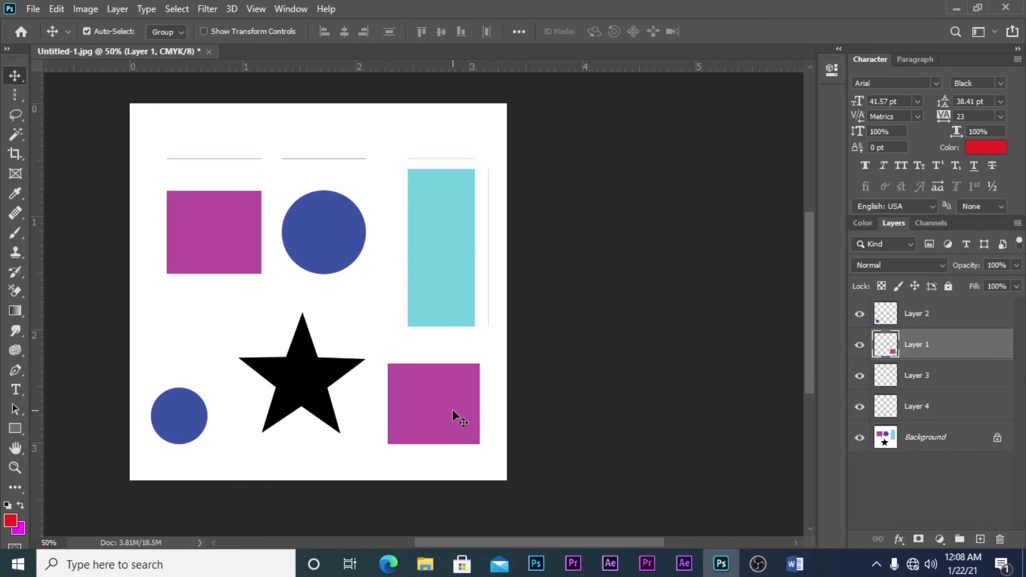
drag(195, 420, 211, 373)
drag(406, 430, 433, 427)
drag(190, 378, 190, 405)
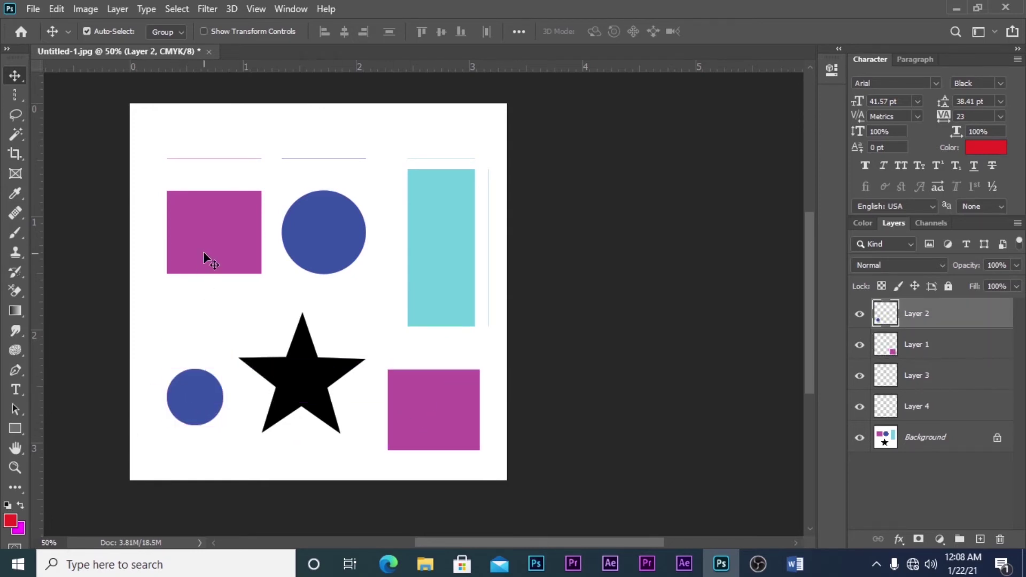
click(24, 94)
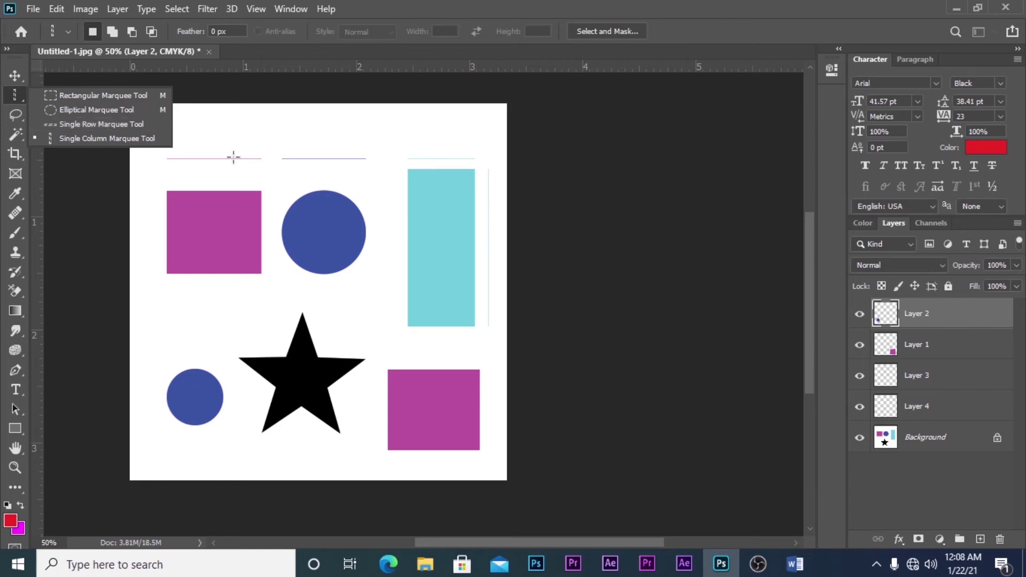
click(119, 108)
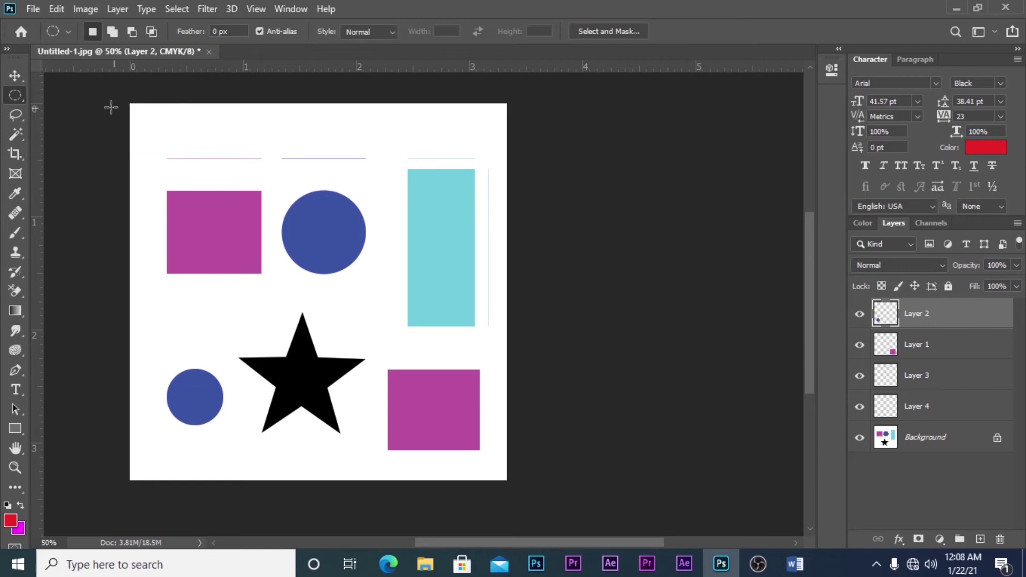
right_click(19, 93)
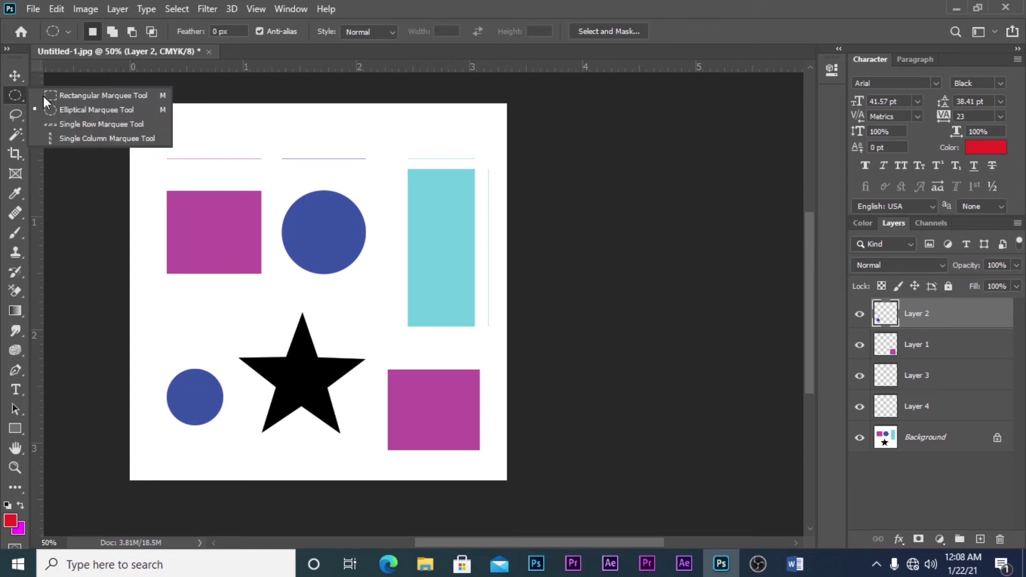
click(62, 94)
click(14, 75)
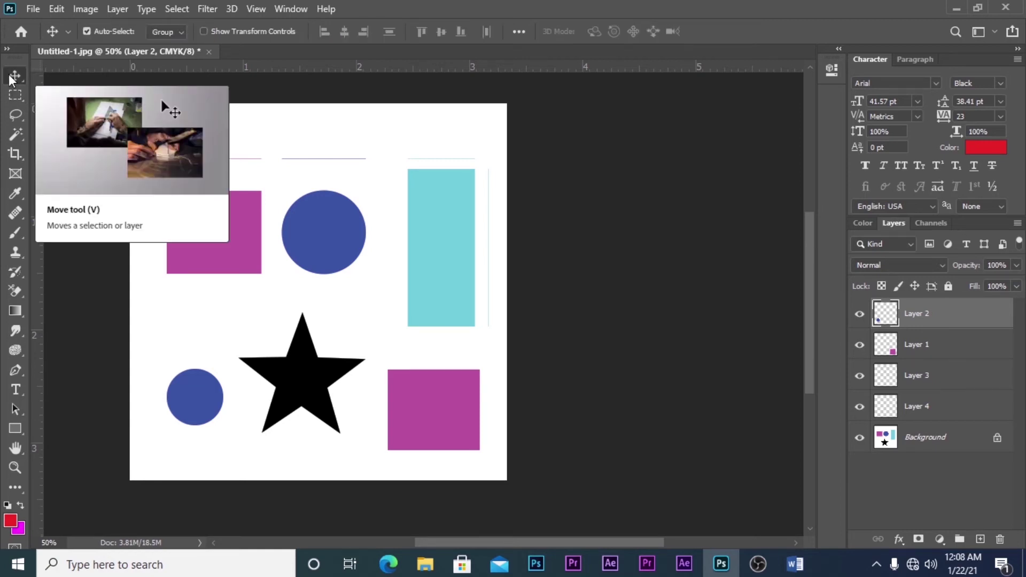
click(599, 222)
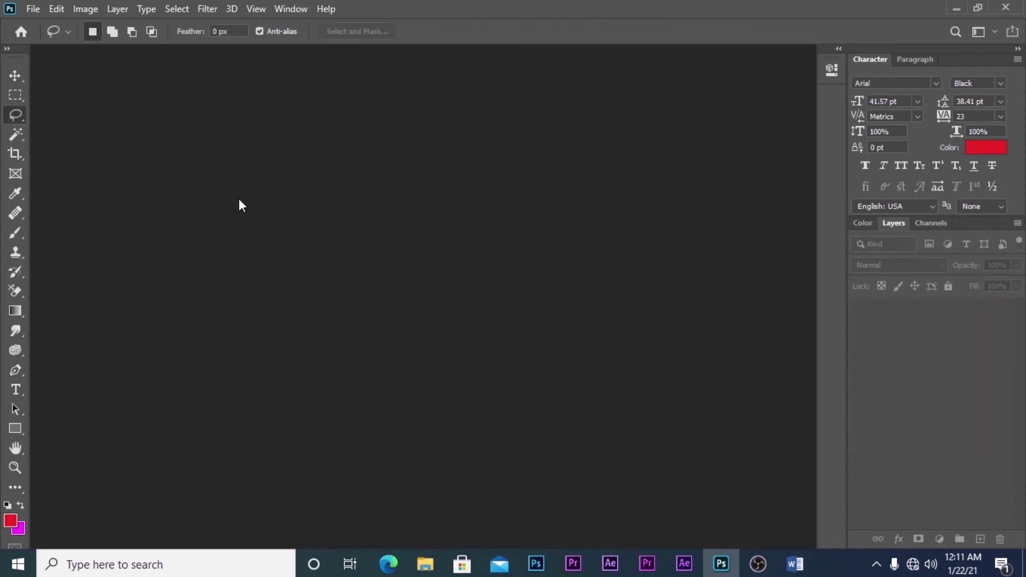
Step: Switch to File Explorer and open the portrait photo v from the PAS FOTO folder in Photoshop
right_click(22, 115)
click(20, 114)
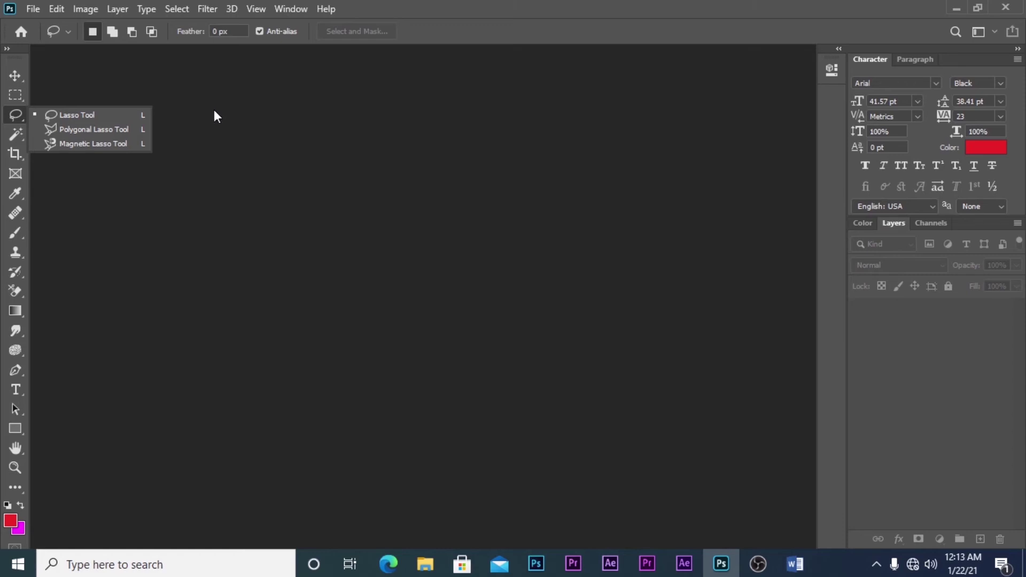
click(426, 558)
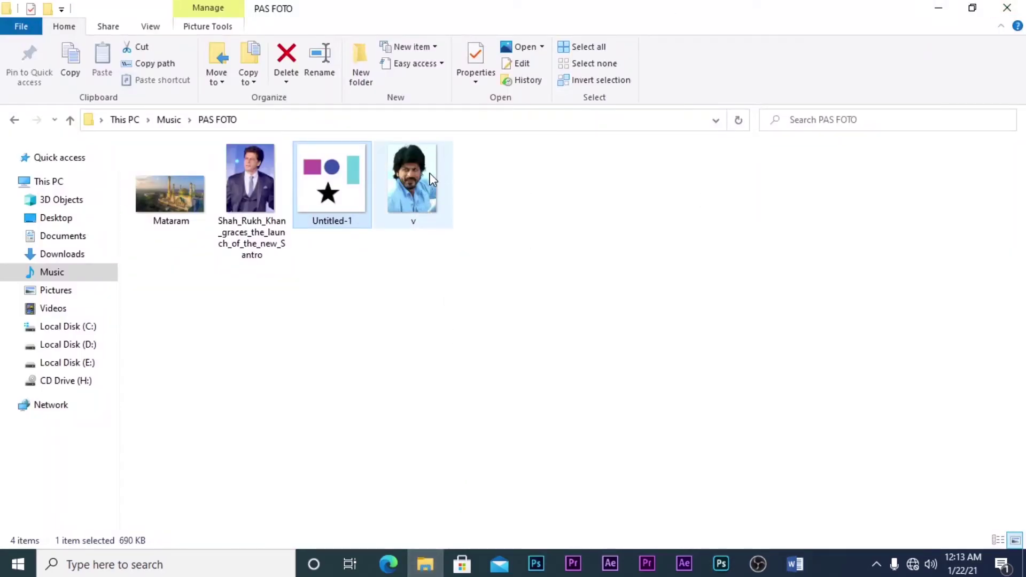
drag(420, 174, 470, 336)
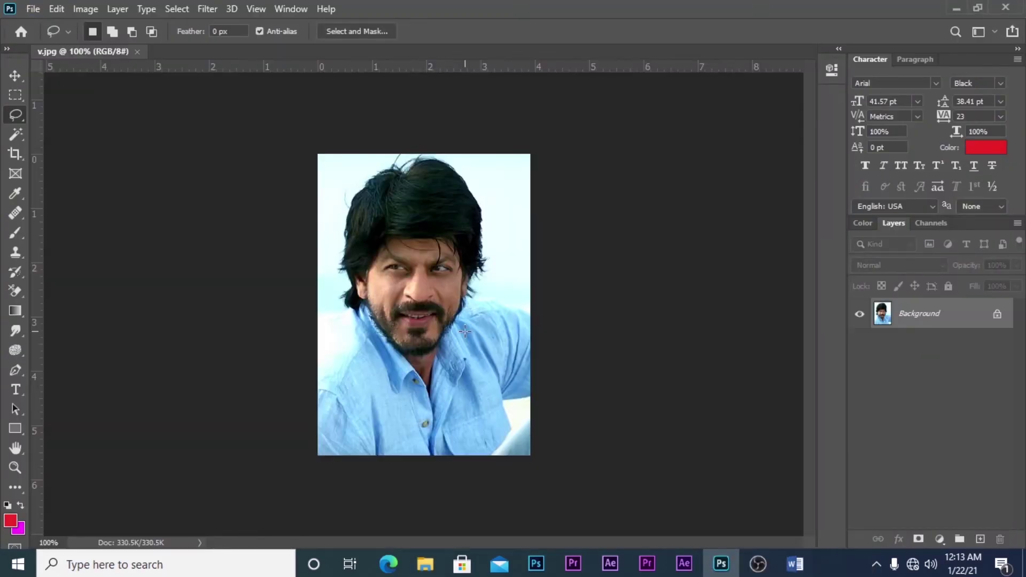
Step: Trace a freehand selection around the man's hair, face and shirt with the Lasso Tool
click(16, 75)
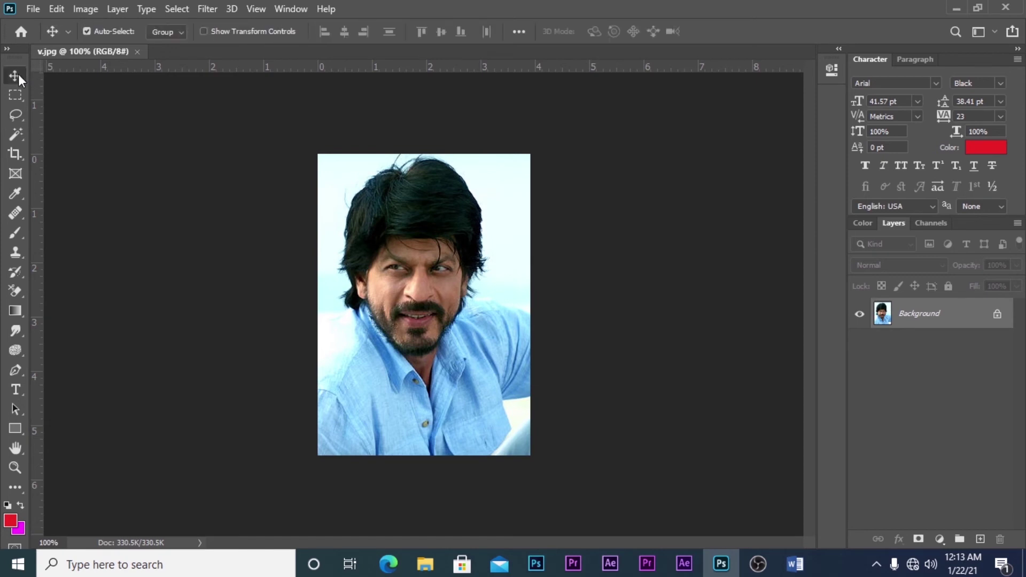
key(z)
click(401, 201)
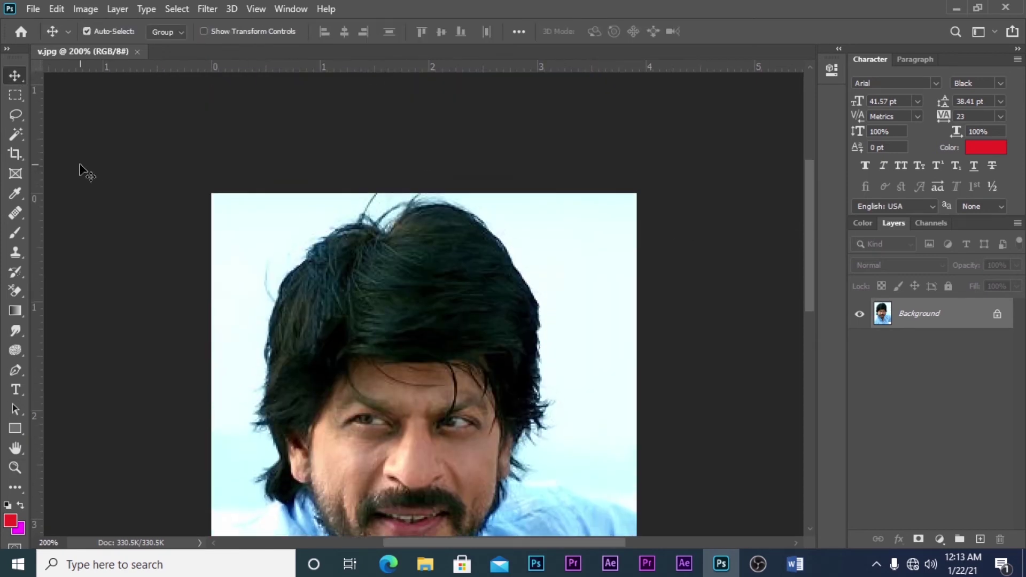
click(17, 115)
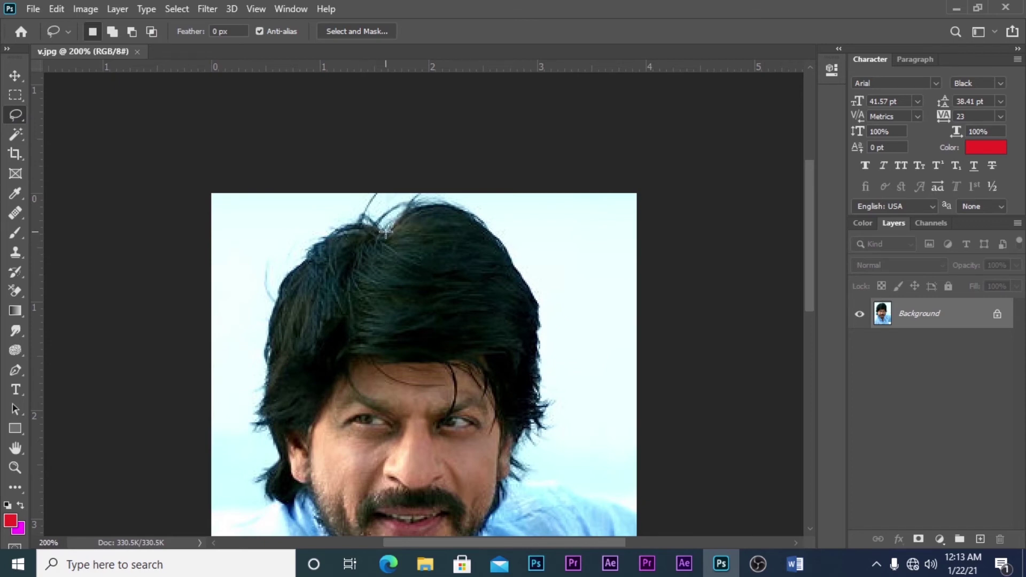
mouse_move(362, 222)
mouse_down()
mouse_move(312, 249)
mouse_move(266, 328)
mouse_move(259, 421)
mouse_move(282, 474)
mouse_move(283, 514)
mouse_move(221, 526)
mouse_move(222, 542)
mouse_move(359, 537)
mouse_move(372, 257)
mouse_move(352, 275)
mouse_move(287, 283)
mouse_move(254, 310)
mouse_move(223, 385)
mouse_move(227, 514)
mouse_move(562, 522)
mouse_move(589, 504)
mouse_move(613, 464)
mouse_move(592, 406)
mouse_move(649, 406)
mouse_move(649, 231)
mouse_move(664, 339)
mouse_move(547, 308)
mouse_move(546, 283)
mouse_move(578, 263)
mouse_move(563, 137)
mouse_move(603, 276)
mouse_move(557, 196)
mouse_move(469, 204)
mouse_up()
key(space)
key(space)
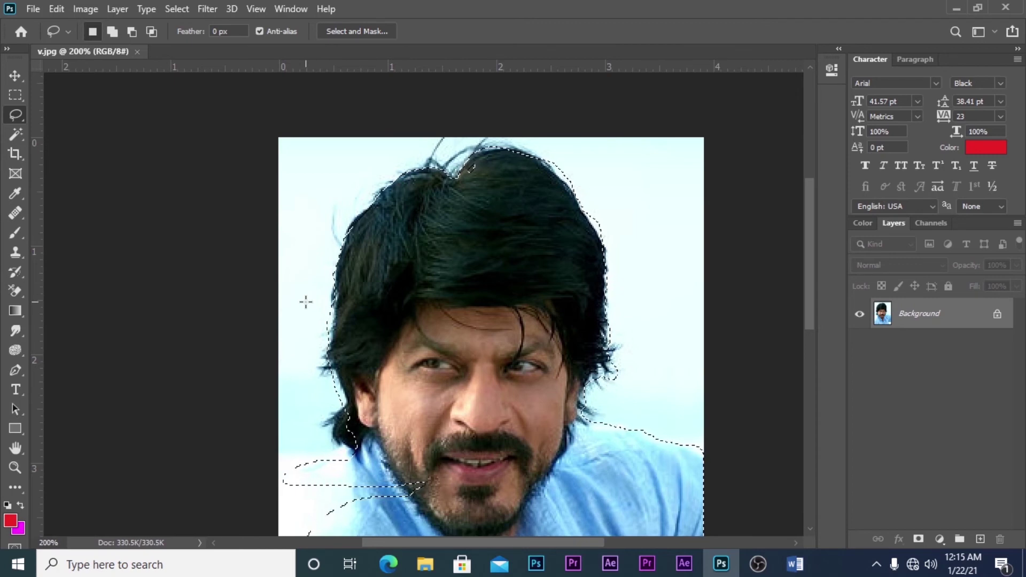
Step: Copy the lasso-selected man to a new layer and hide the Background layer
click(151, 31)
scroll(413, 211, down, 1)
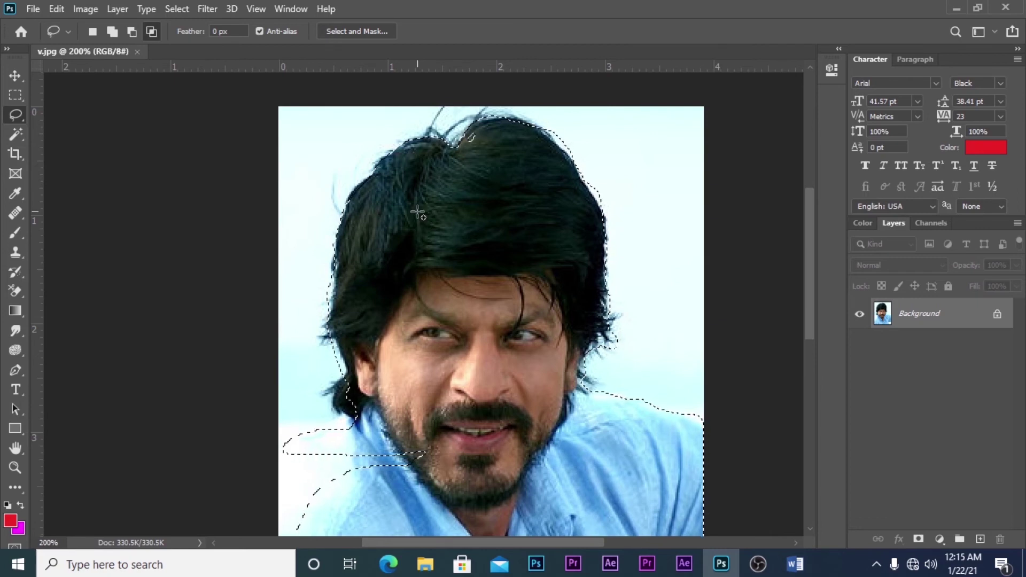
key(ctrl+j)
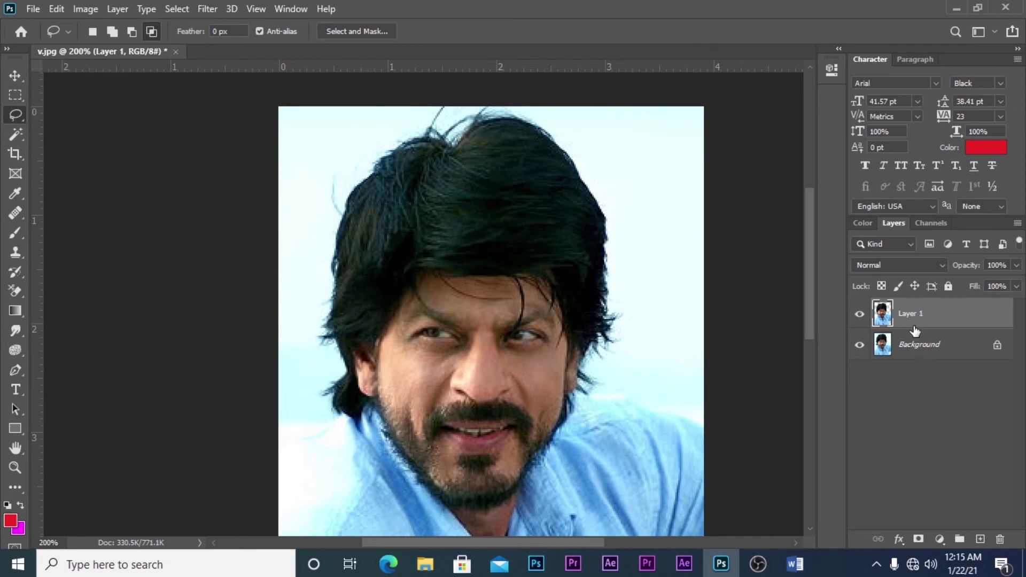
click(859, 344)
Step: Examine the edges of the lasso cutout on Layer 1, as a whole and at 200% magnification
key(z)
alt+click(519, 302)
alt+click(520, 302)
click(15, 76)
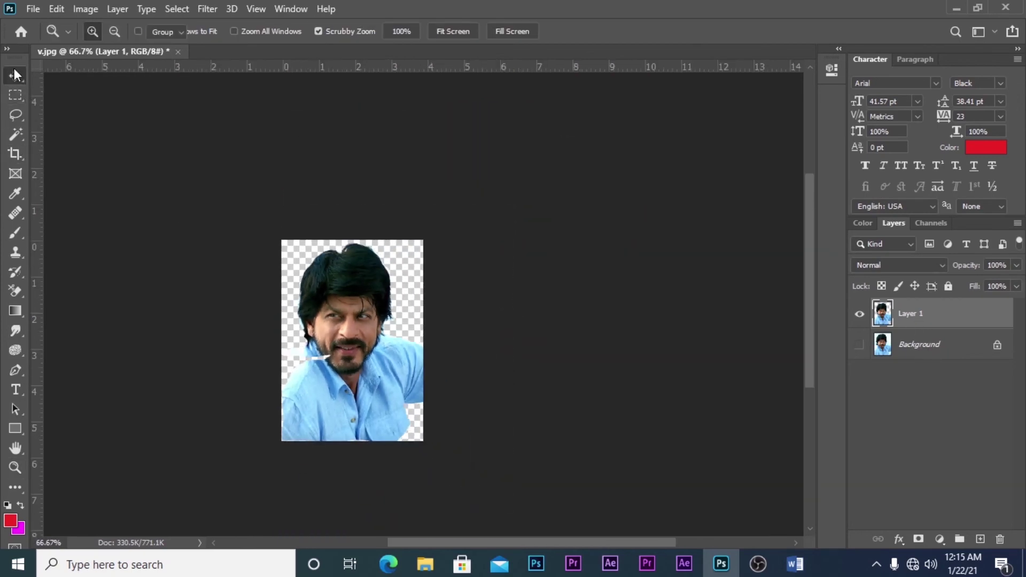
key(z)
click(313, 229)
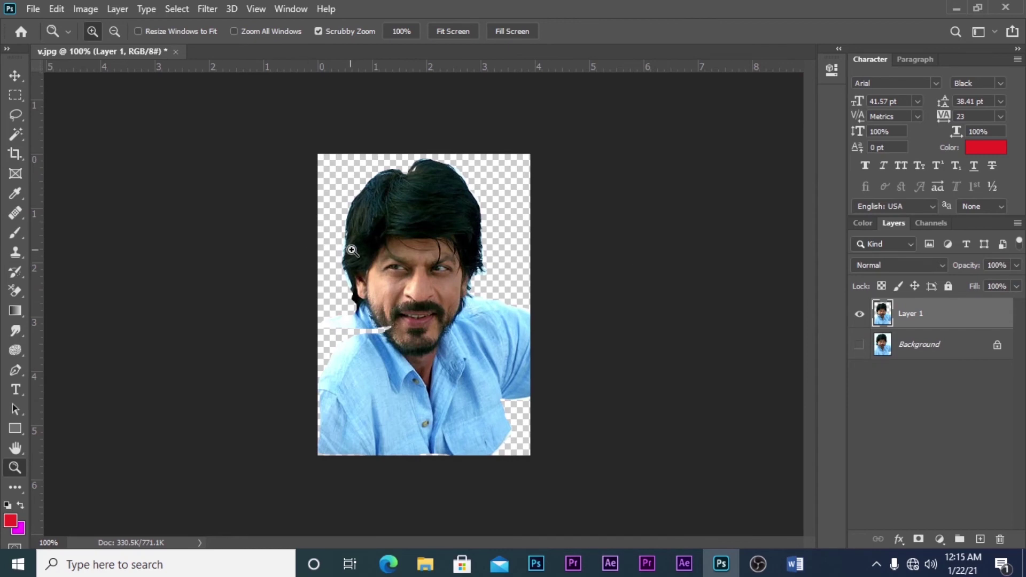
click(346, 250)
key(v)
drag(814, 321, 815, 287)
drag(435, 319, 497, 257)
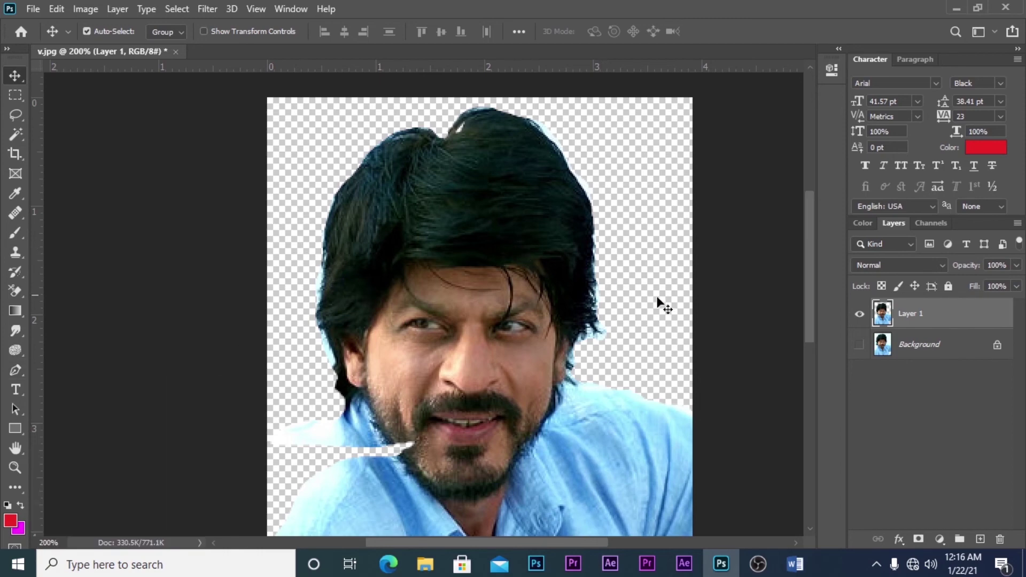
Step: Undo the lasso cutout back to the single Background layer without a selection
key(z)
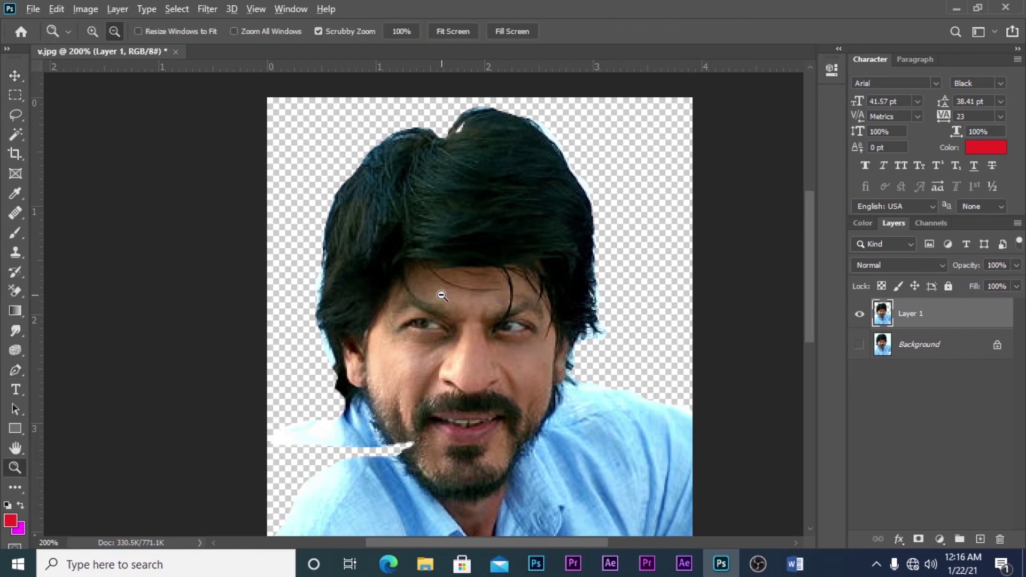
alt+click(444, 294)
key(ctrl+z)
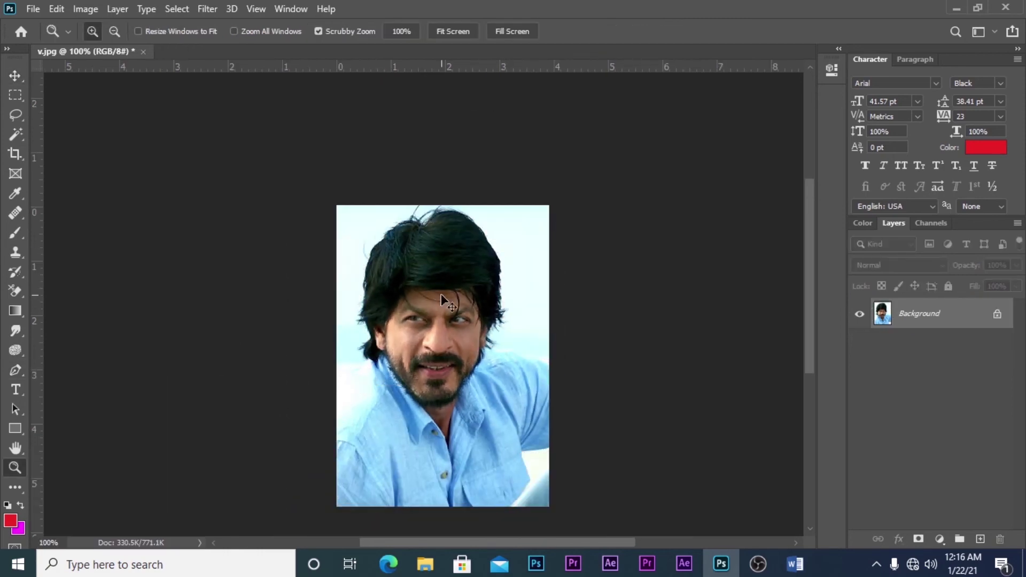
Step: Draw a five-sided selection around the man's hair and upper face with the Polygonal Lasso Tool
drag(469, 319, 475, 265)
click(470, 265)
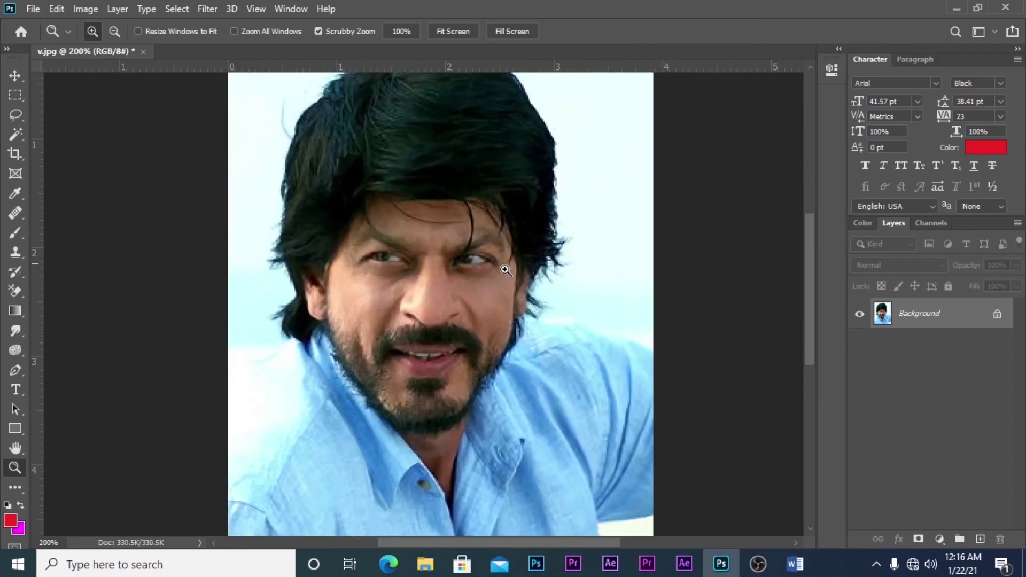
drag(806, 284, 812, 264)
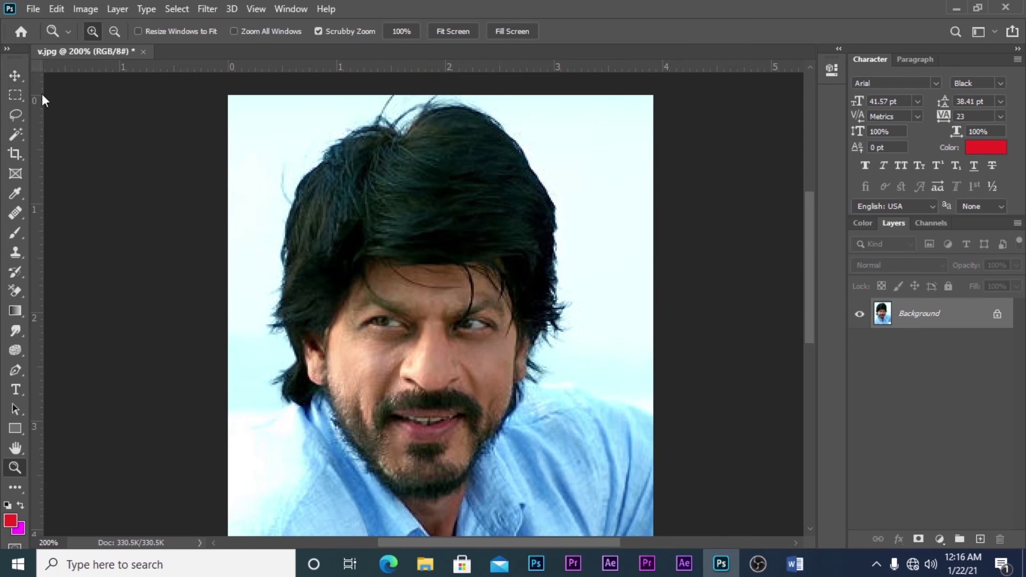
click(19, 114)
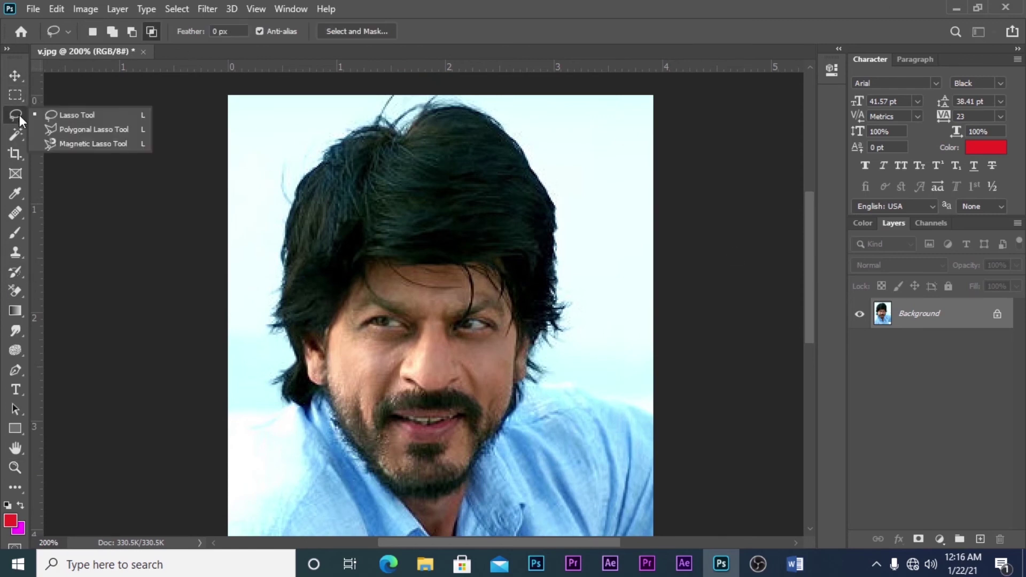
click(80, 128)
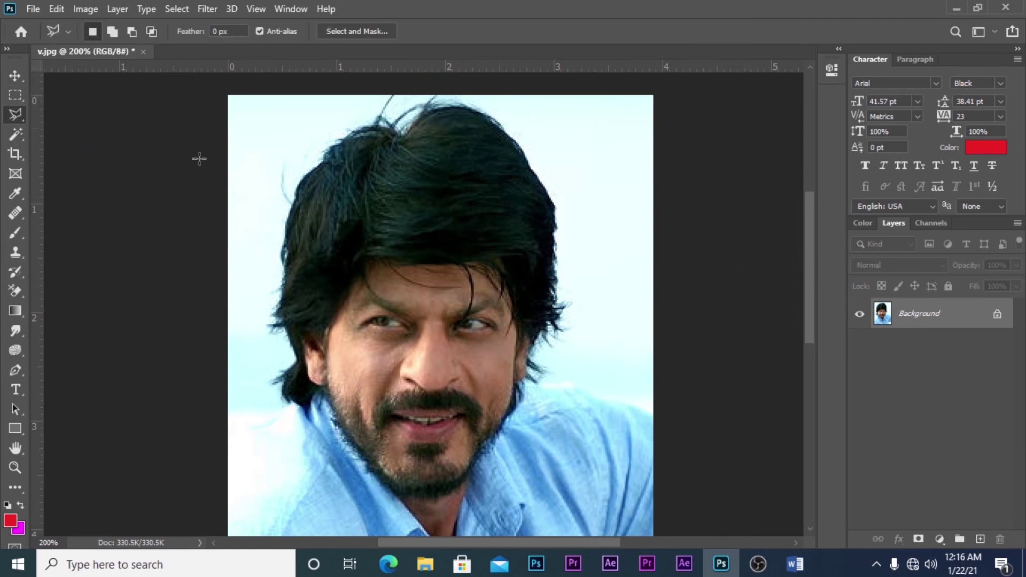
click(403, 135)
click(291, 209)
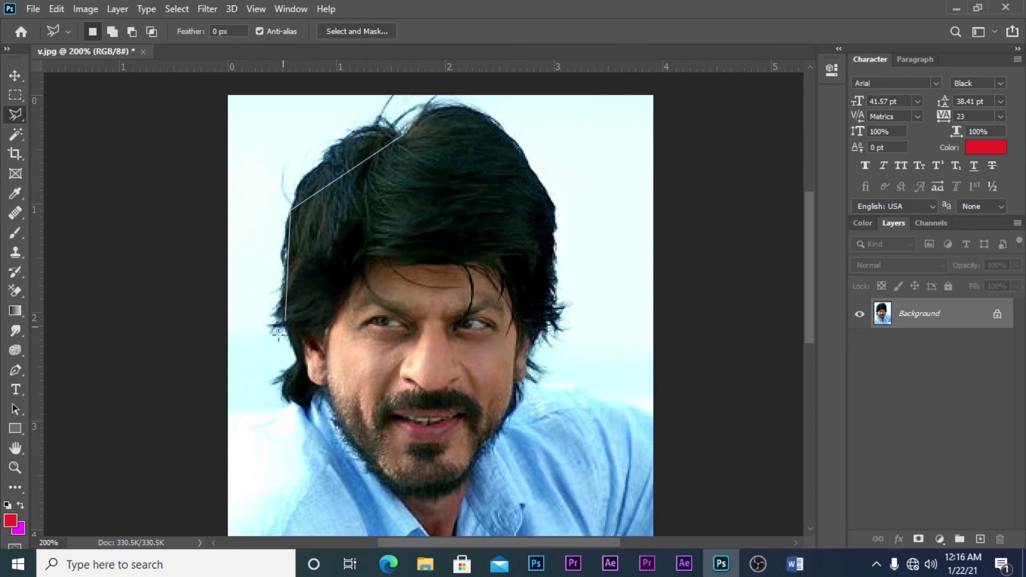
click(306, 372)
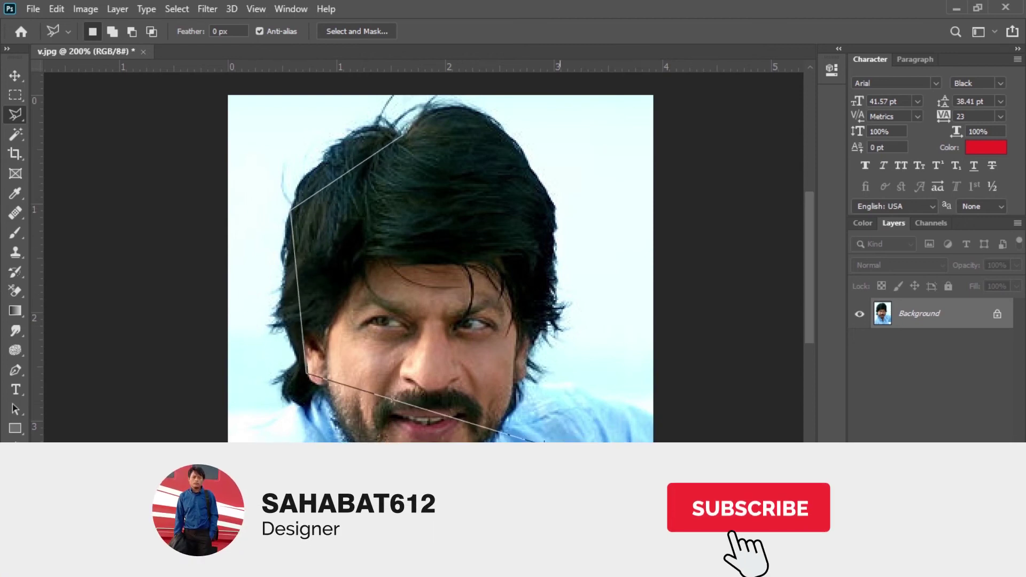
click(494, 430)
click(551, 248)
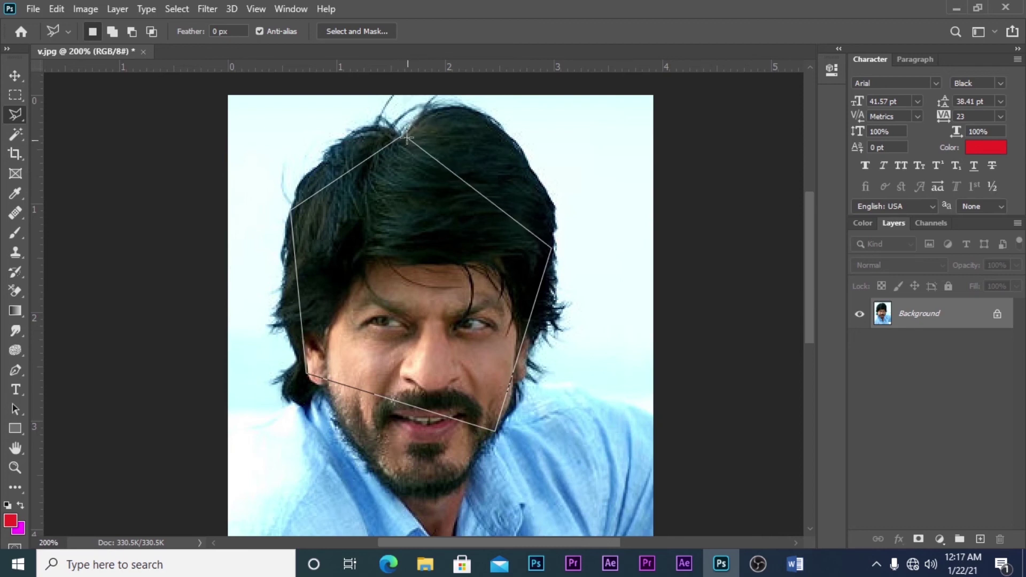
click(405, 137)
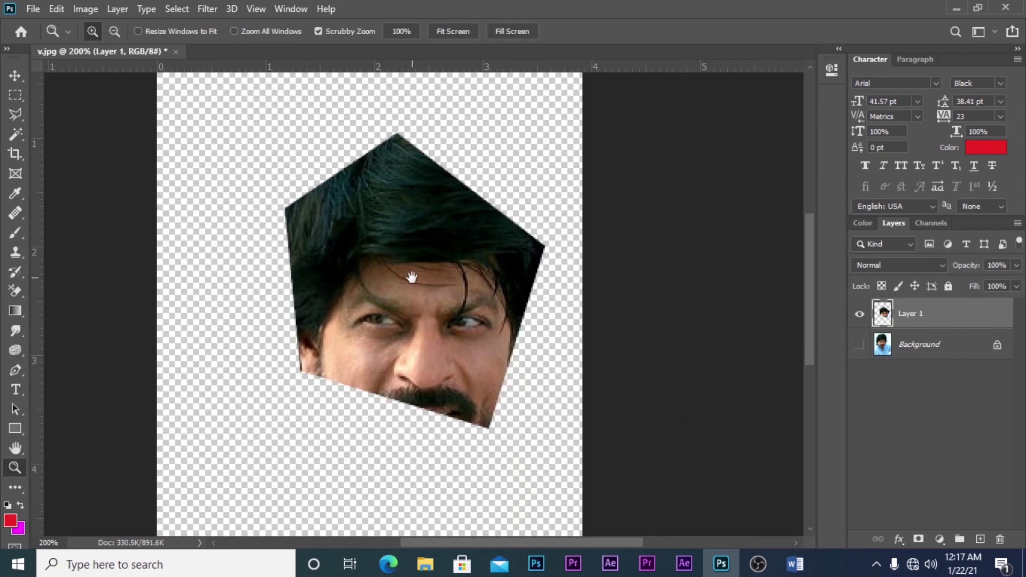
Step: Undo the polygonal cutout back to the single Background layer without a selection
drag(412, 276, 476, 271)
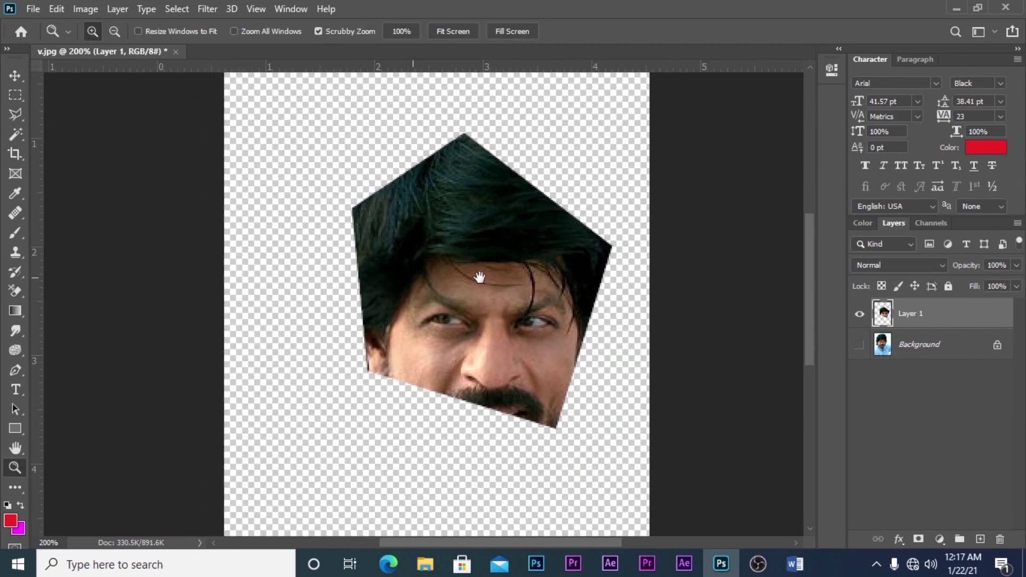
click(20, 113)
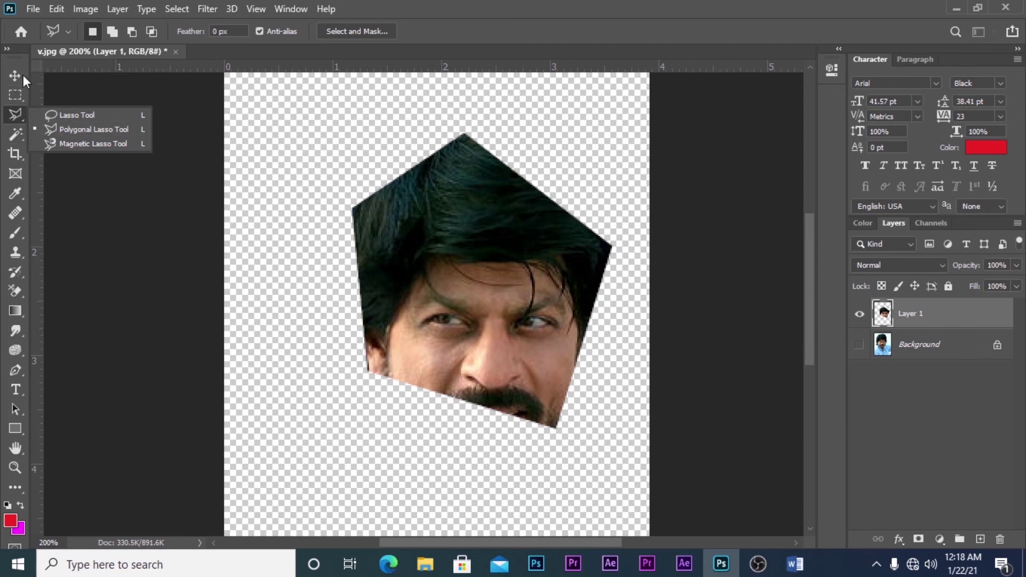
drag(12, 65, 11, 67)
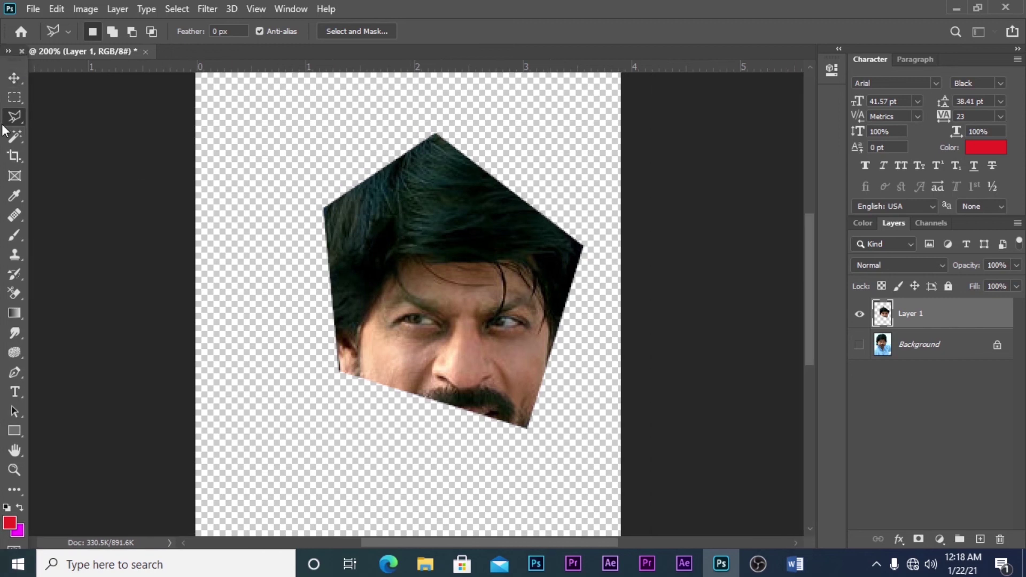
click(15, 77)
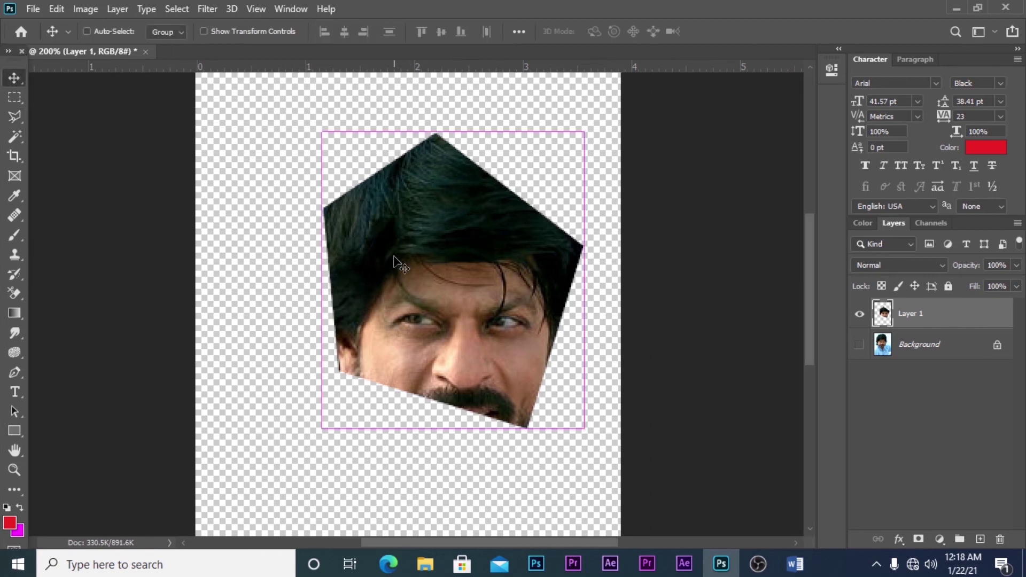
key(ctrl+alt+z)
key(ctrl+alt+z)
key(ctrl+alt+z)
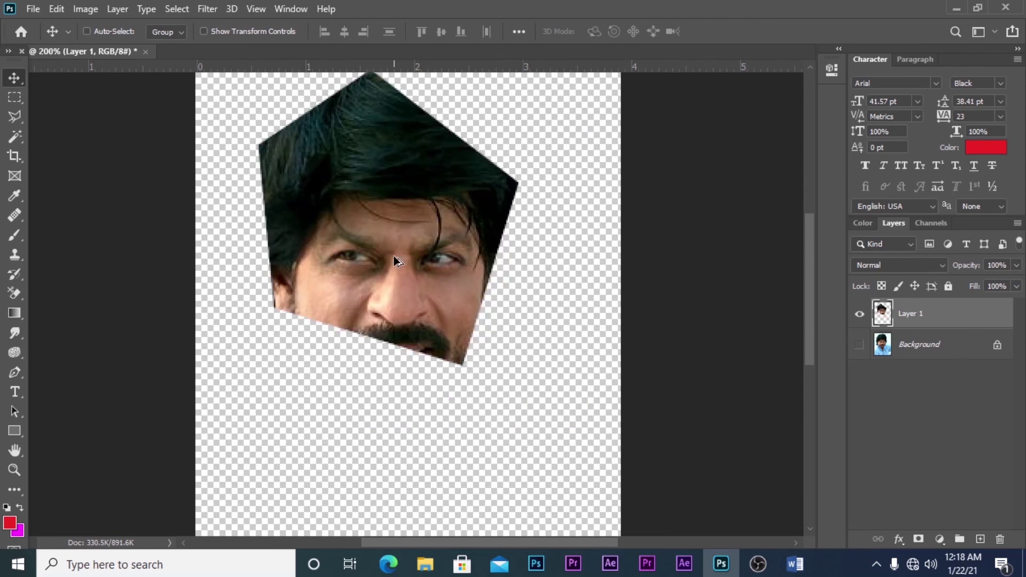
key(ctrl+z)
key(ctrl+z)
key(ctrl+z)
key(ctrl+z)
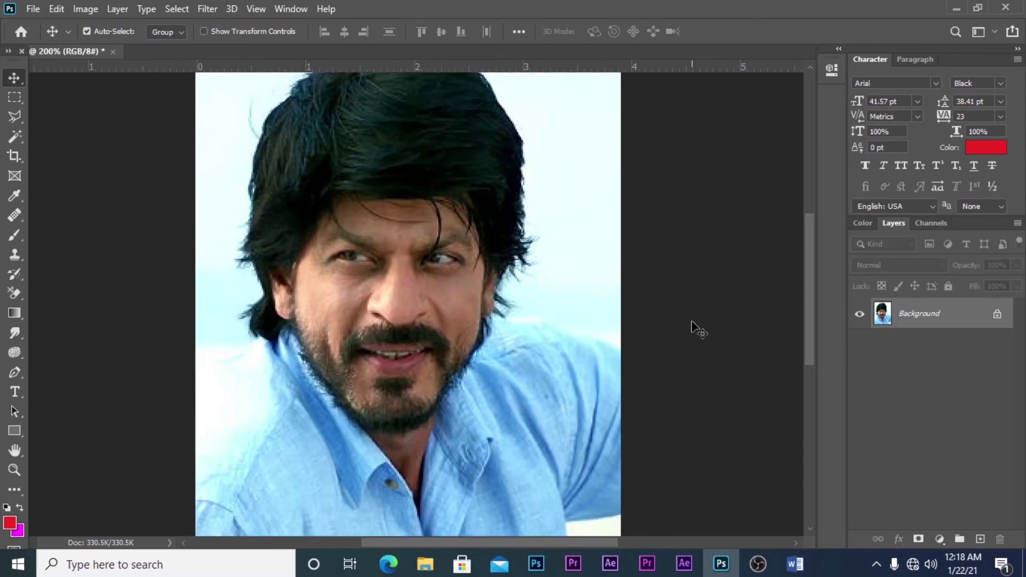
Step: Switch to the Magnetic Lasso Tool and magnify the man's hair to 300%
key(z)
alt+click(429, 327)
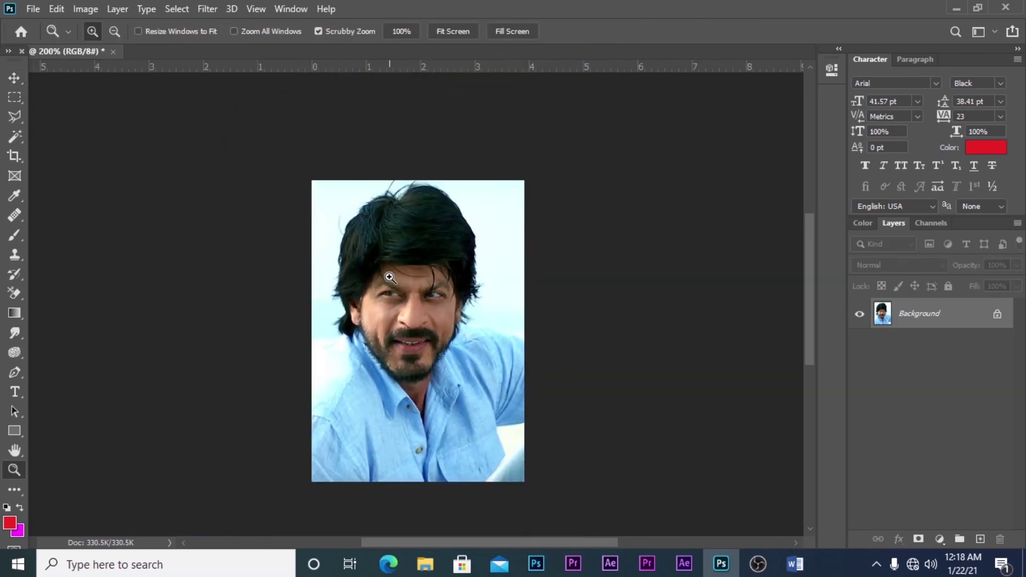
click(12, 75)
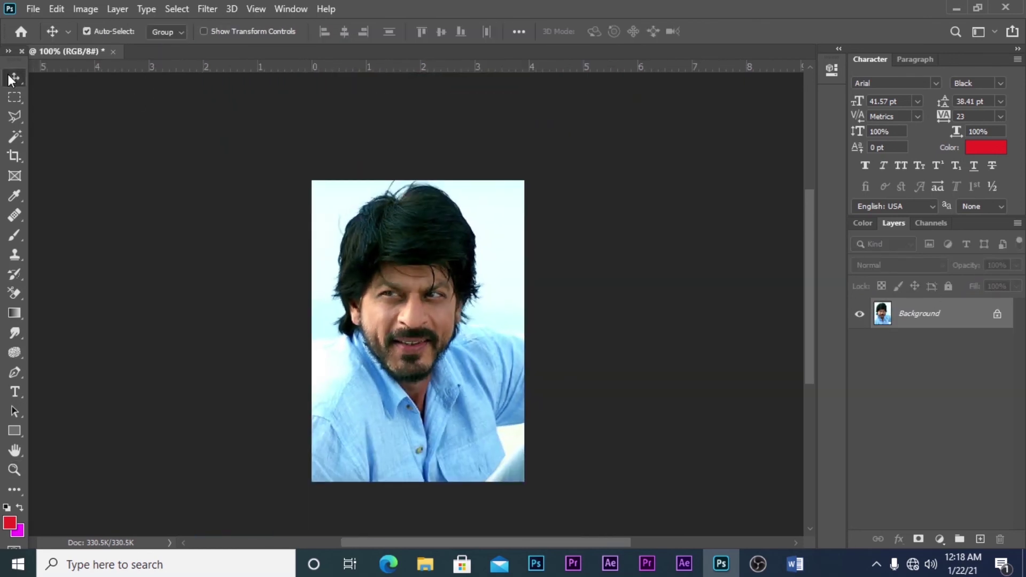
click(17, 117)
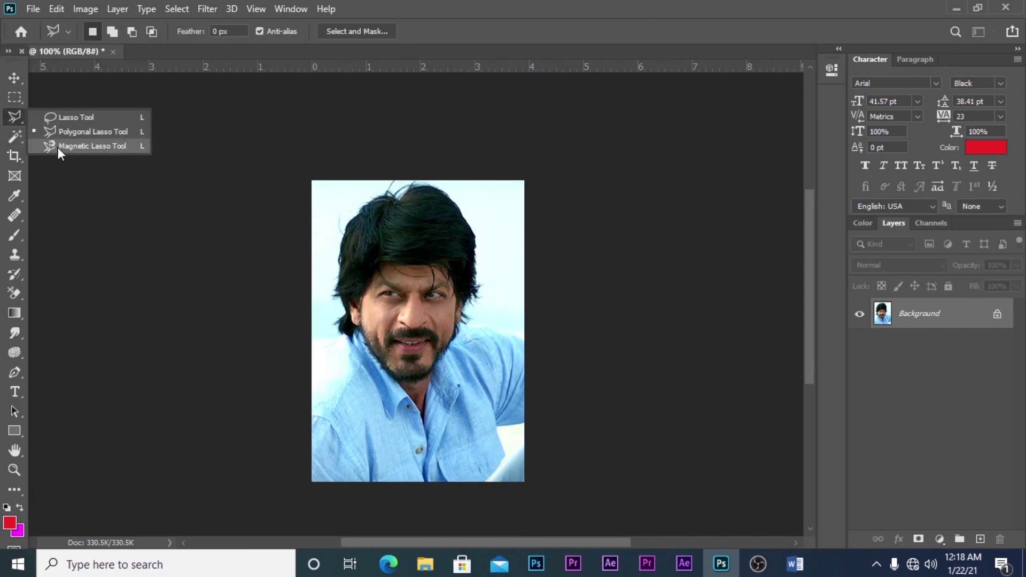
click(78, 147)
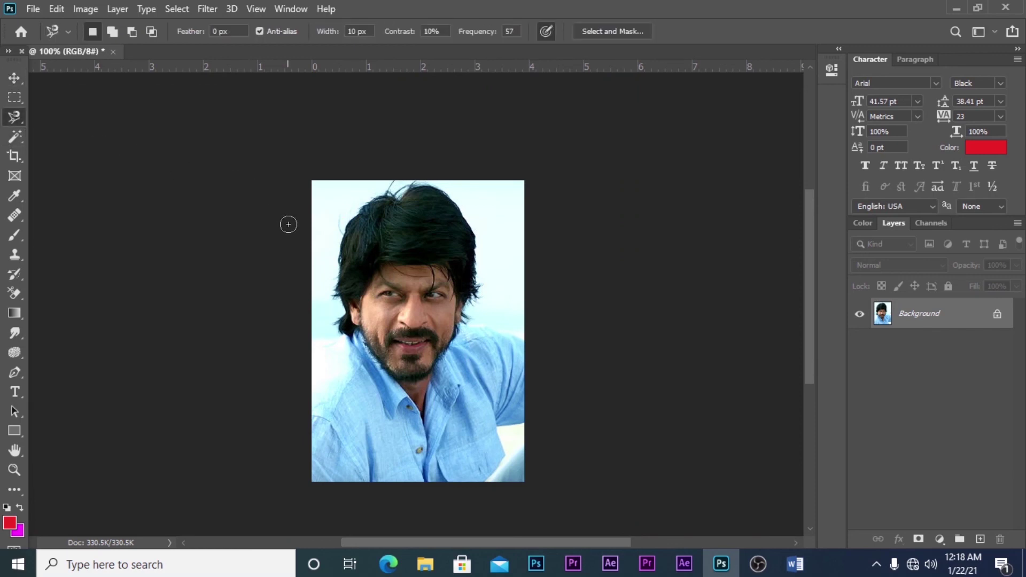
ctrl+click(330, 225)
ctrl+click(429, 164)
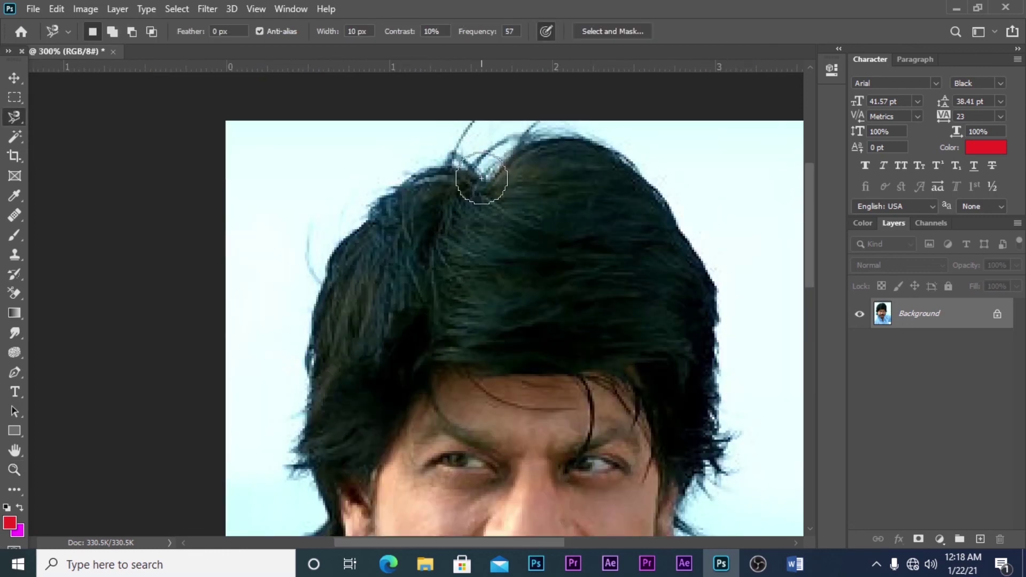
click(477, 171)
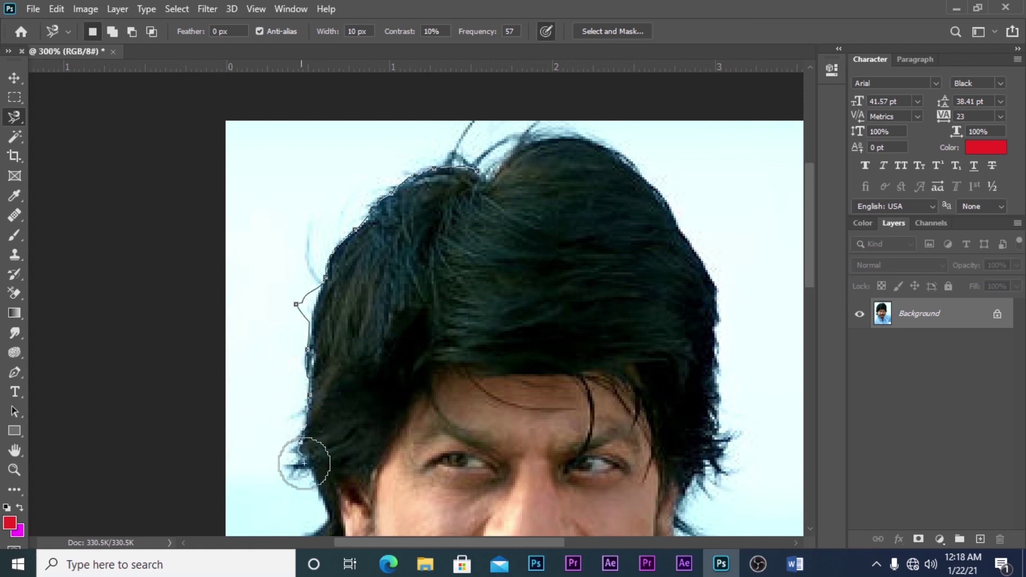
scroll(305, 467, down, 4)
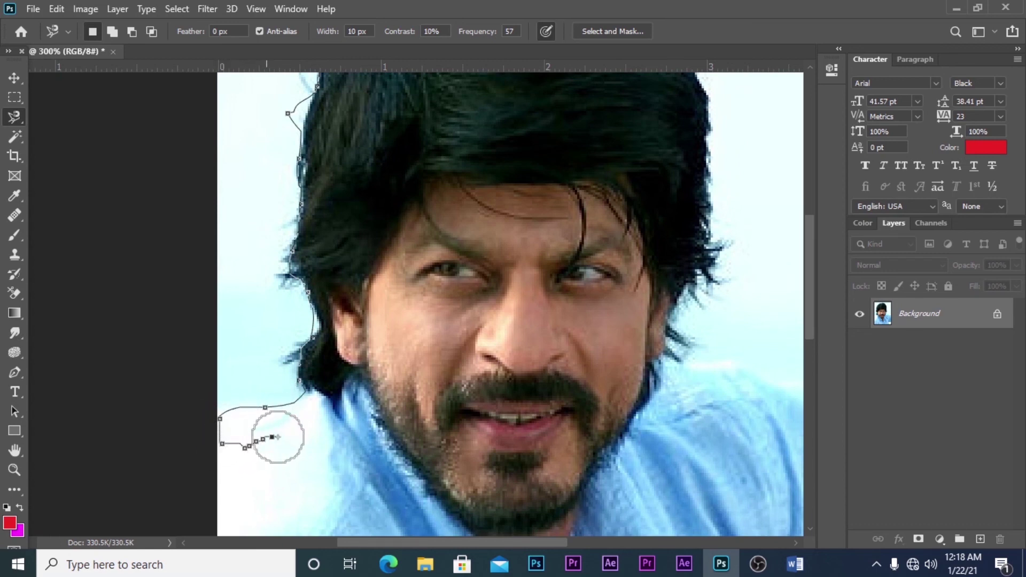
double_click(298, 426)
key(ctrl+d)
Step: Trace a closed selection along the man's hair, jaw and beard with the Magnetic Lasso Tool, starting from the hair parting
drag(488, 176, 480, 307)
click(465, 120)
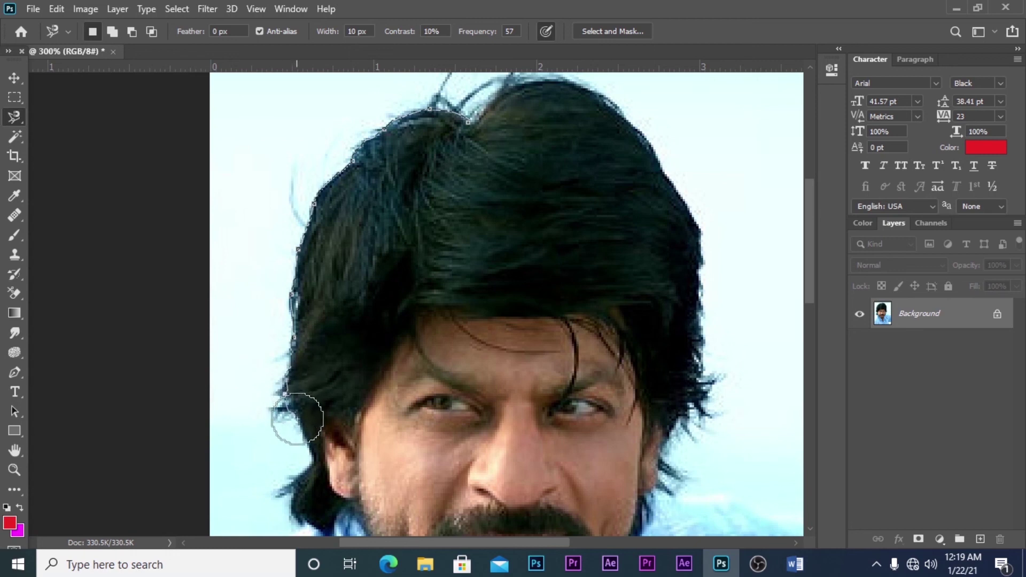
drag(297, 422, 315, 255)
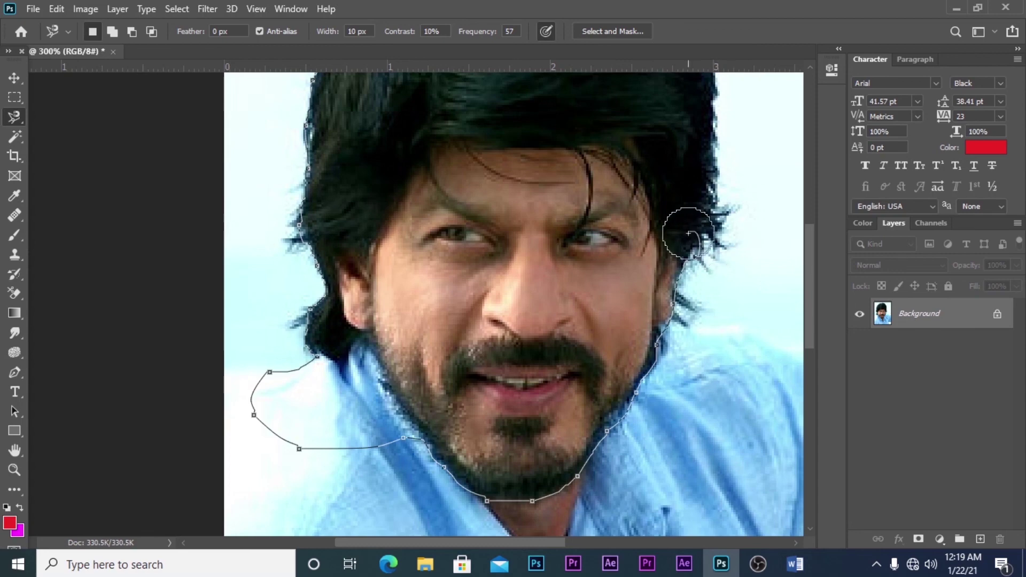
scroll(688, 234, up, 3)
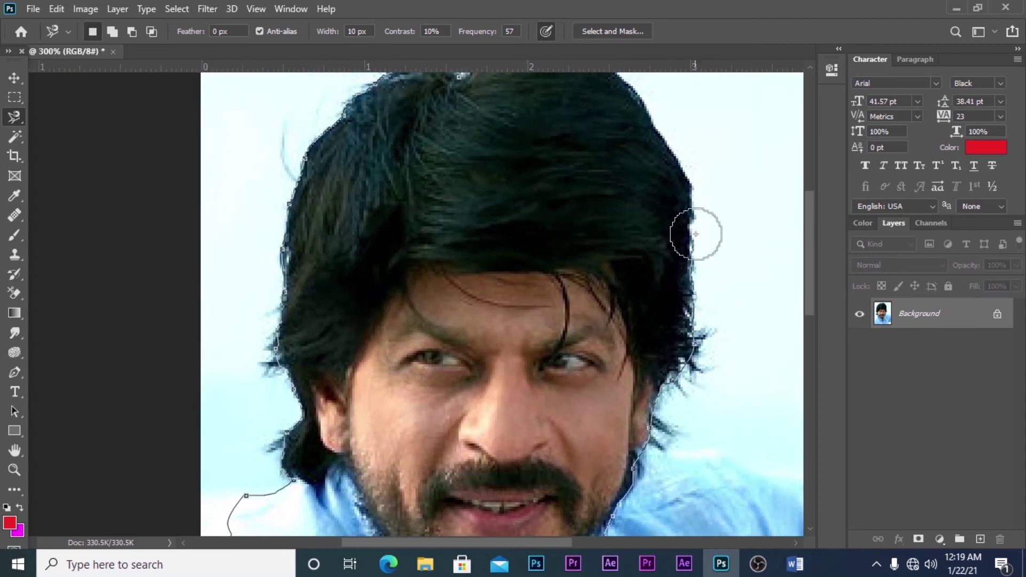
scroll(675, 163, up, 2)
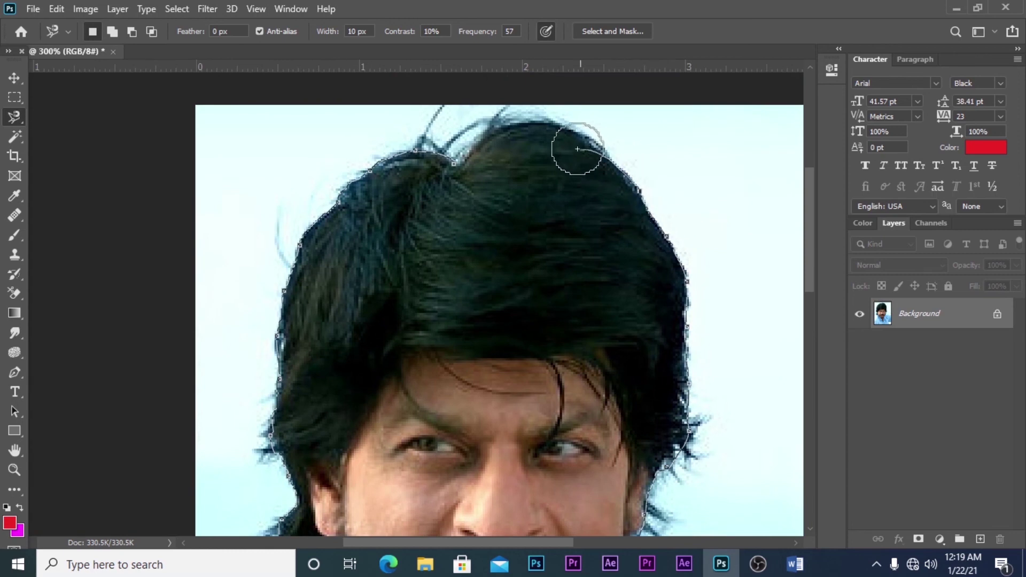
double_click(454, 162)
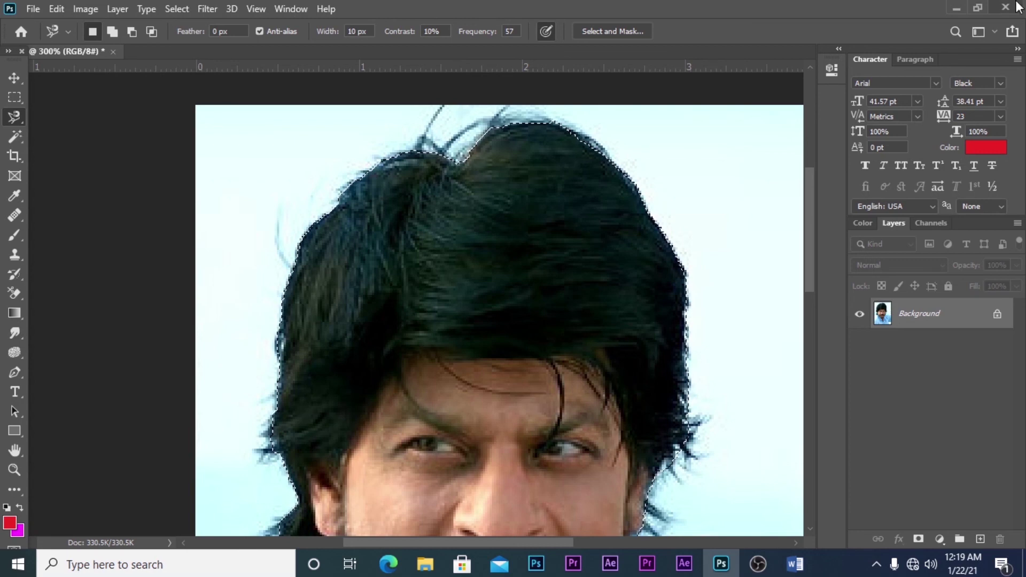
Step: Copy the magnetic-lasso selection of the man's head, paste it as a new layer and hide the Background layer
ctrl+click(513, 275)
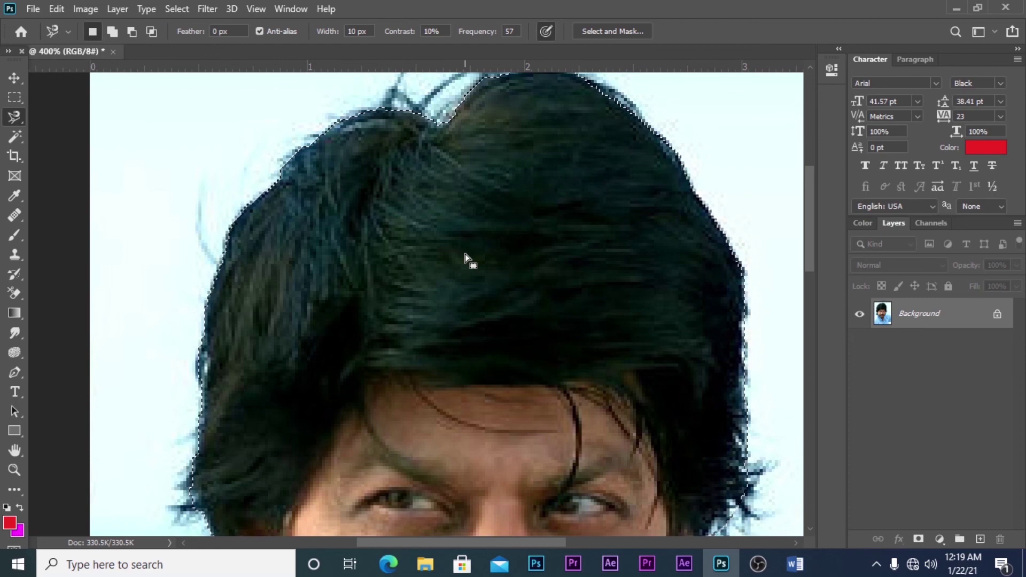
key(z)
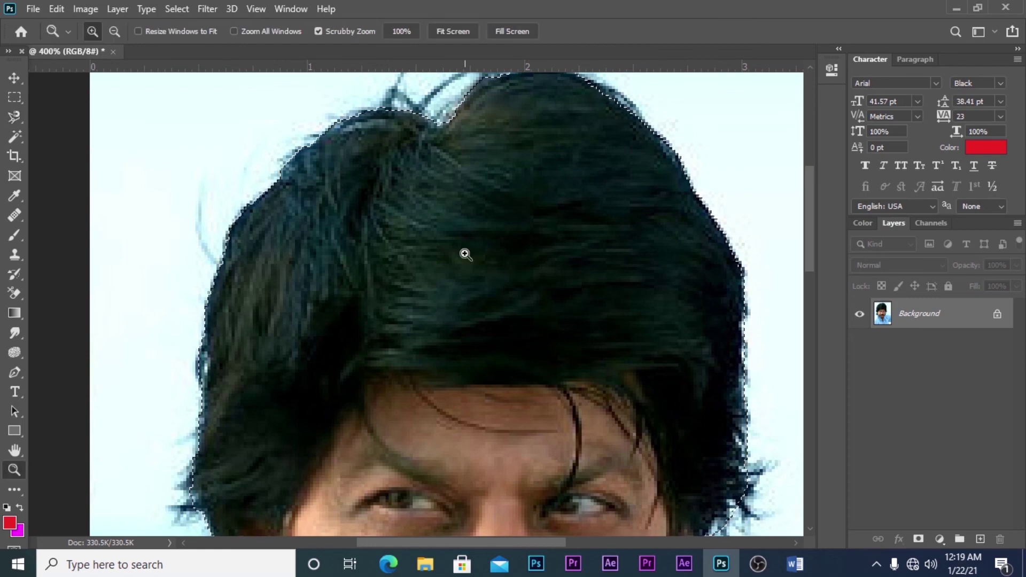
alt+click(451, 140)
alt+click(444, 154)
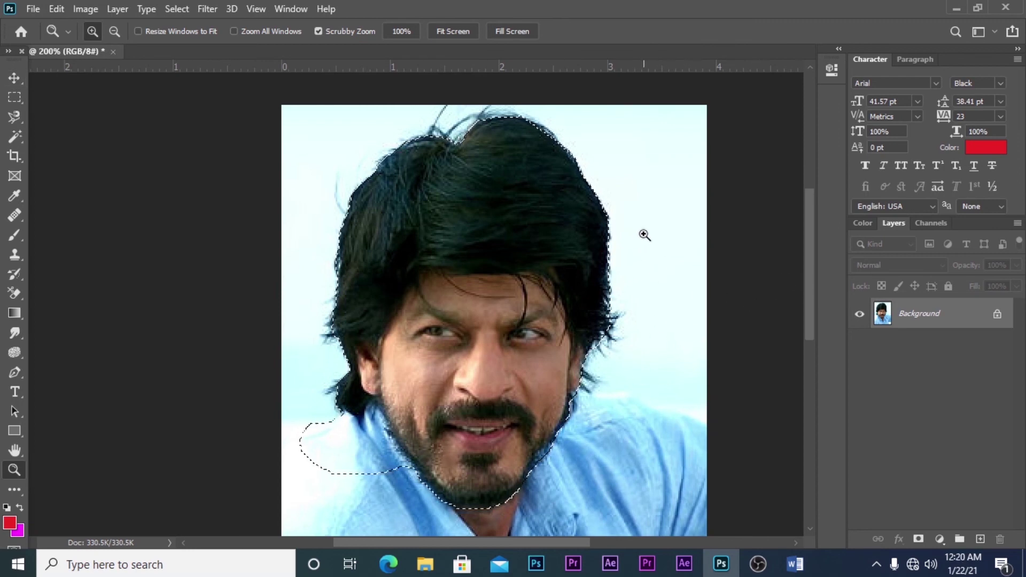
click(13, 79)
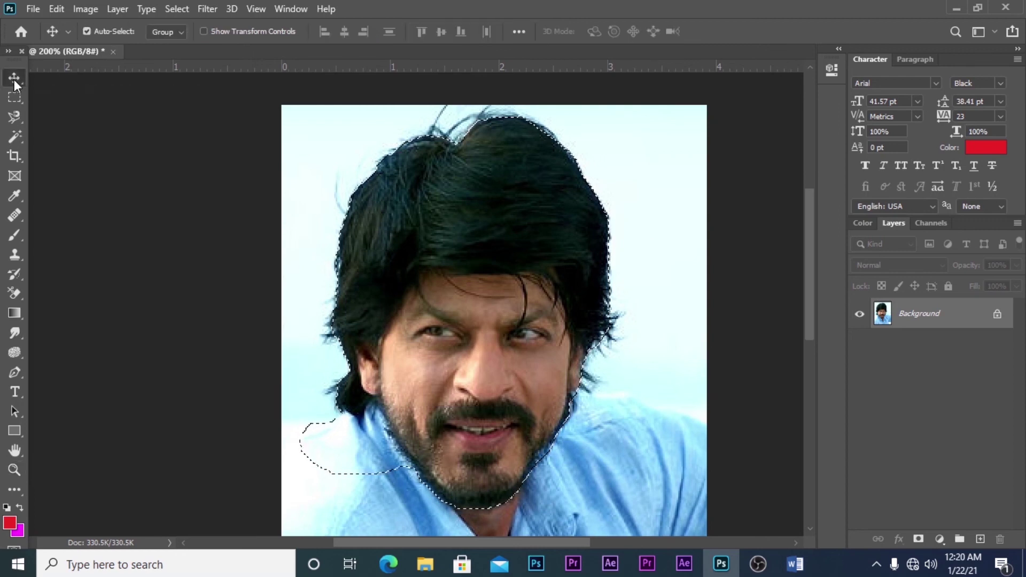
click(58, 8)
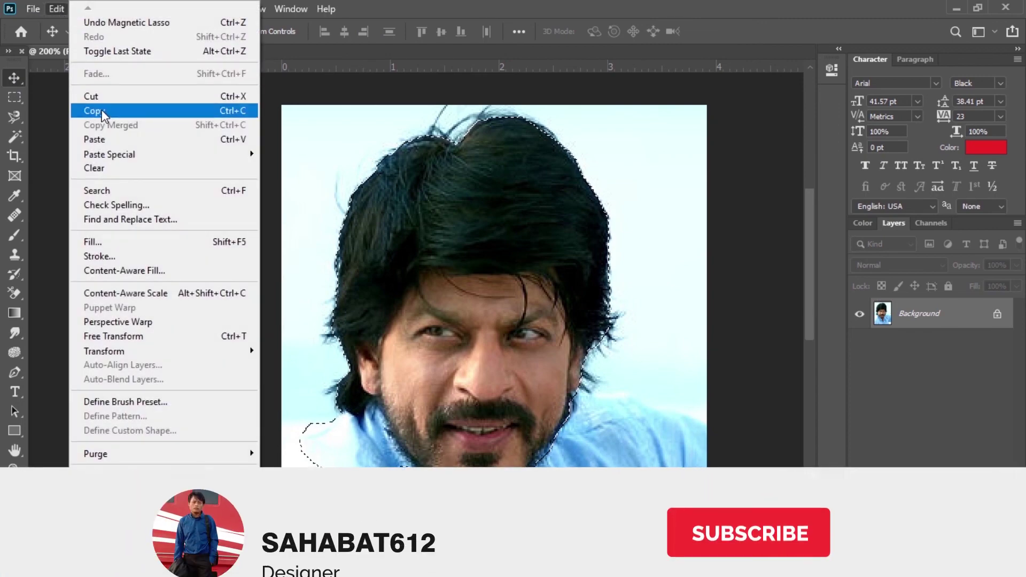
click(101, 111)
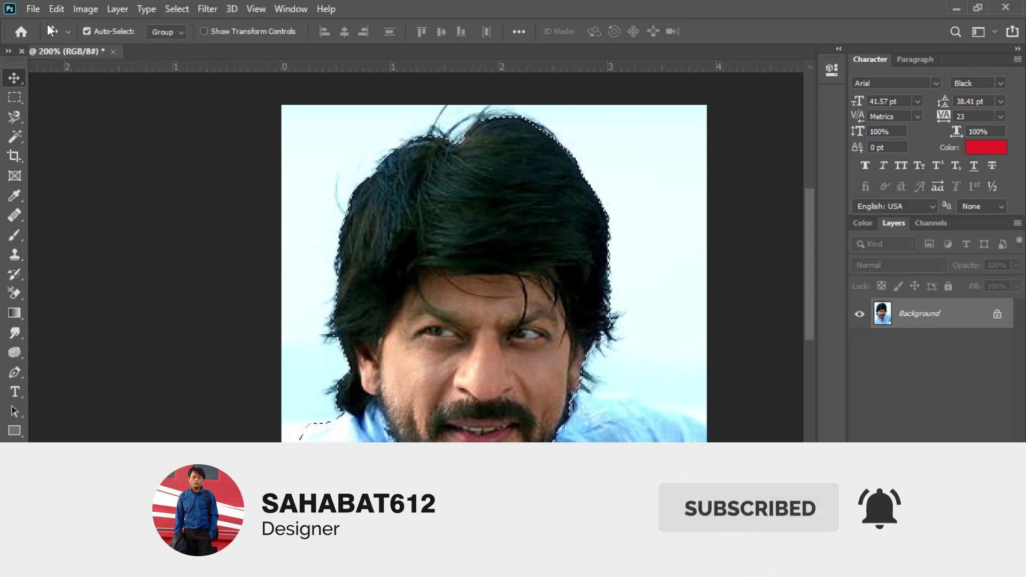
click(61, 9)
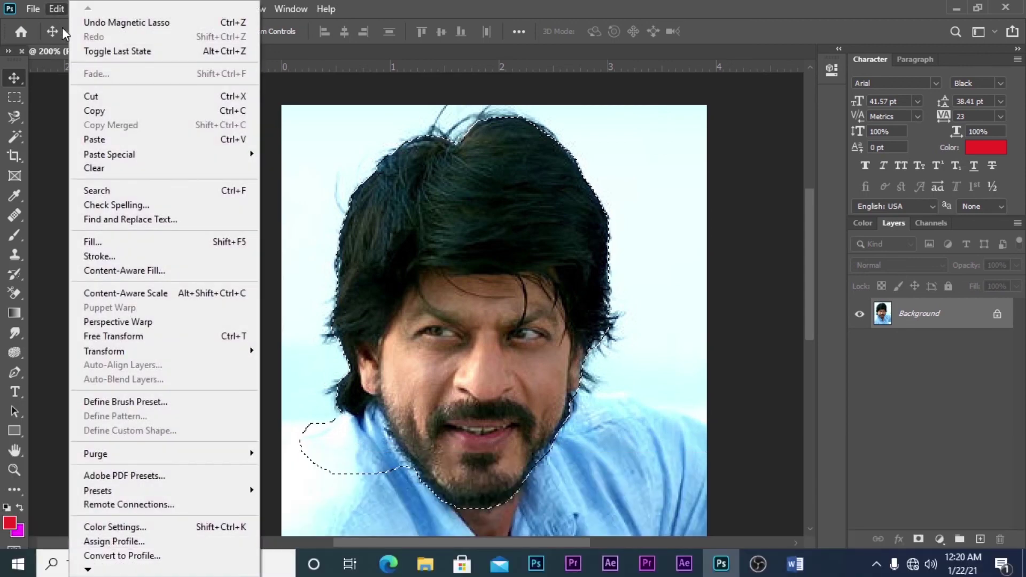
click(111, 139)
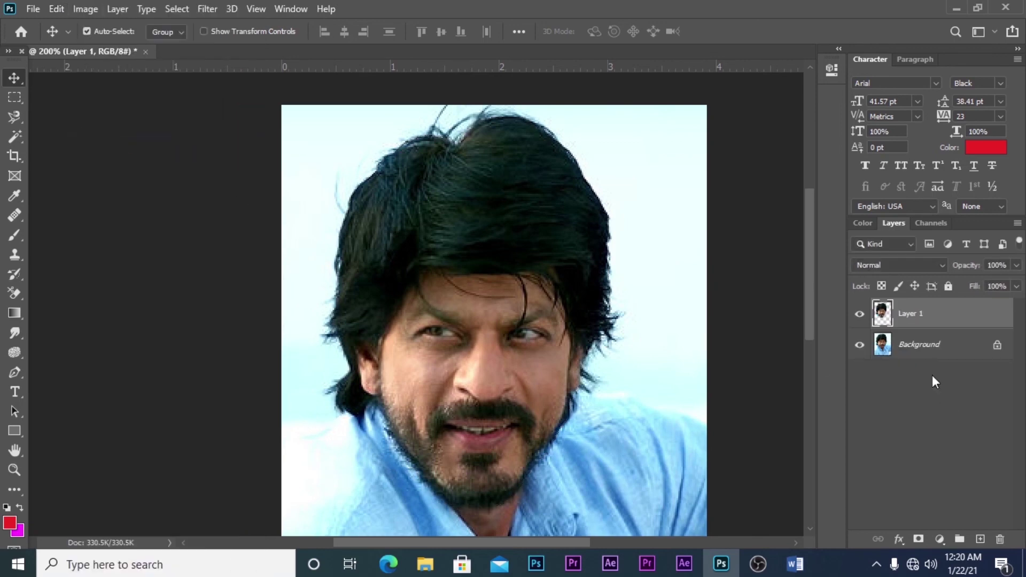
click(857, 347)
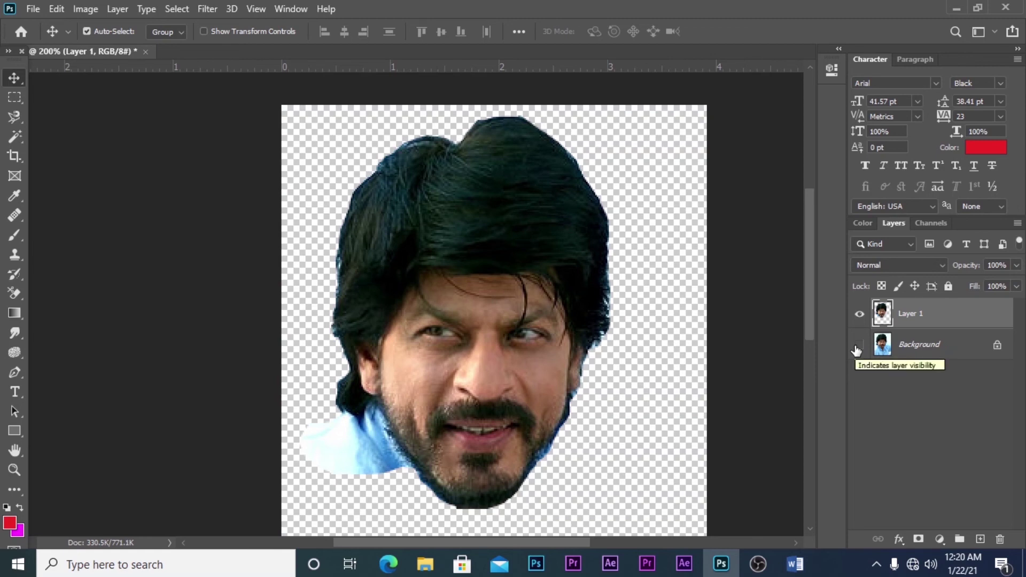
Step: Examine the magnetic-lasso cutout of the man's head and its edges at magnifications between 66.7% and 200%
key(z)
alt+click(494, 241)
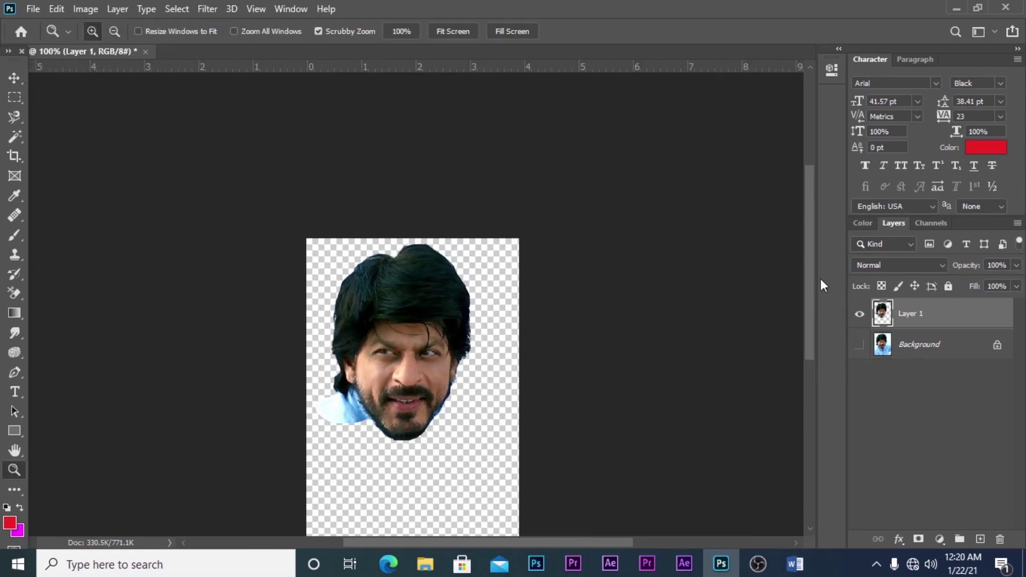
drag(812, 270, 811, 315)
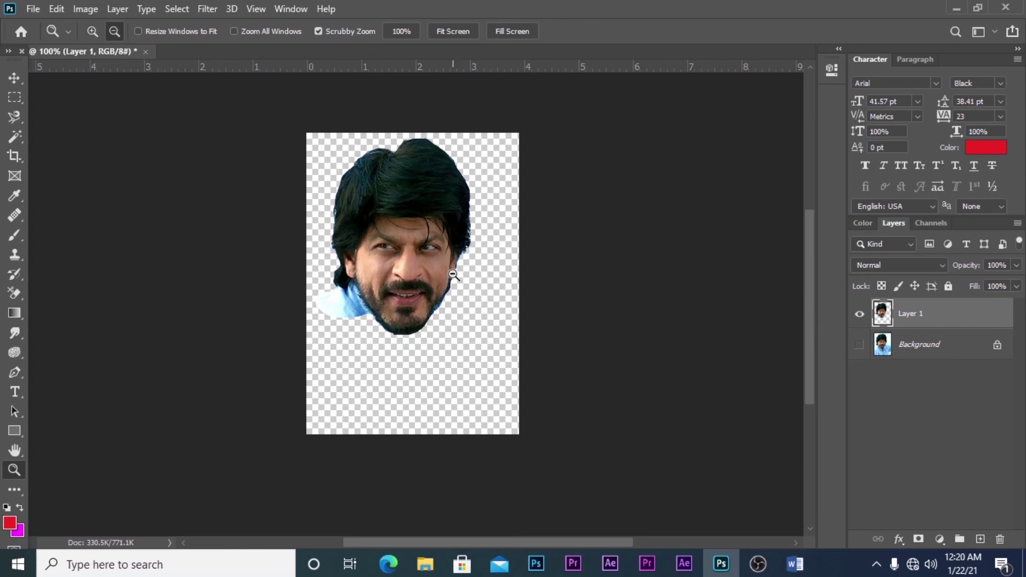
alt+click(453, 274)
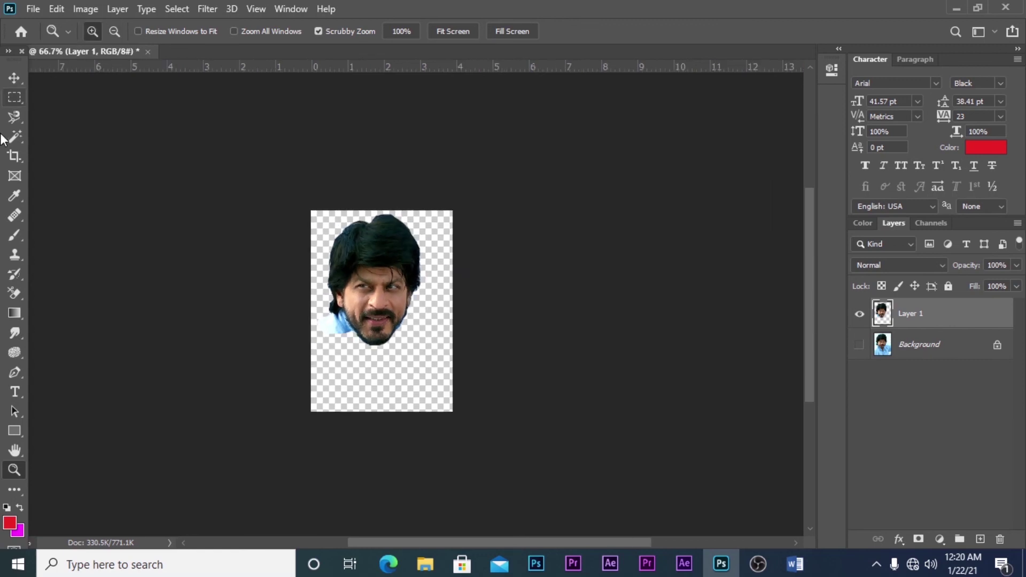
click(14, 77)
key(z)
click(348, 280)
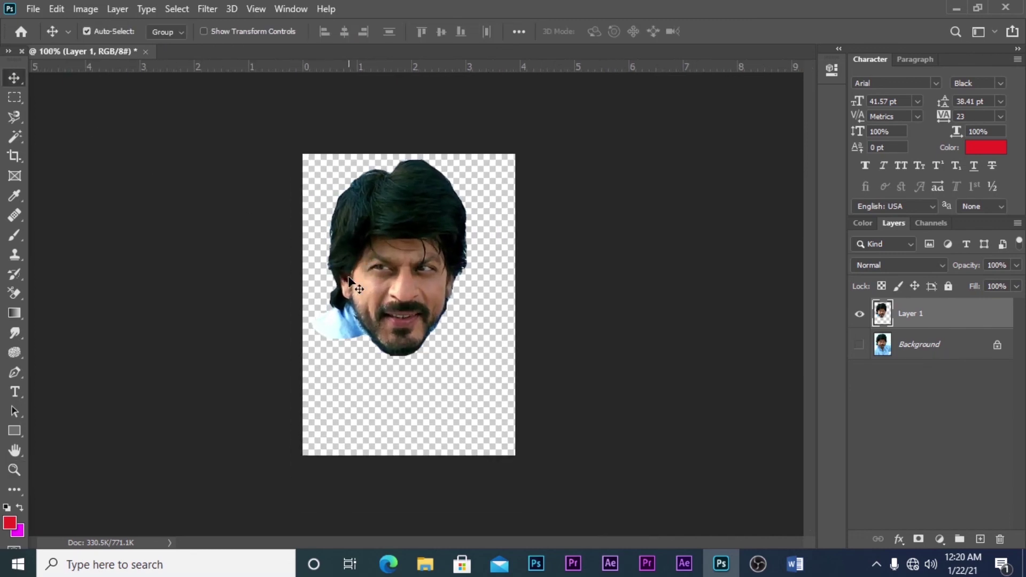
key(ctrl+space)
click(380, 259)
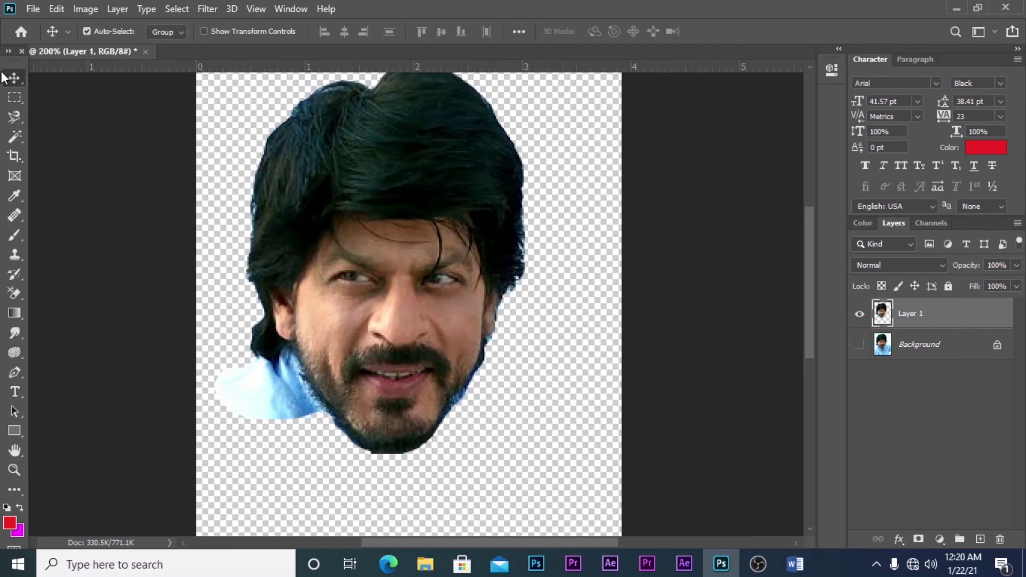
Step: Undo the magnetic-lasso cutout back to the single visible Background layer without a selection
key(ctrl)
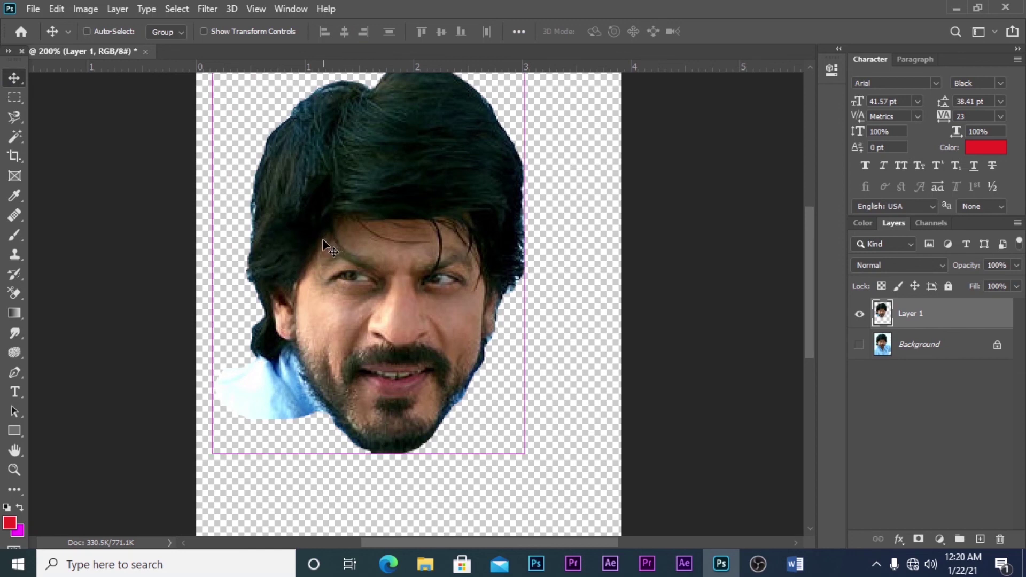
key(ctrl+z)
key(ctrl+z)
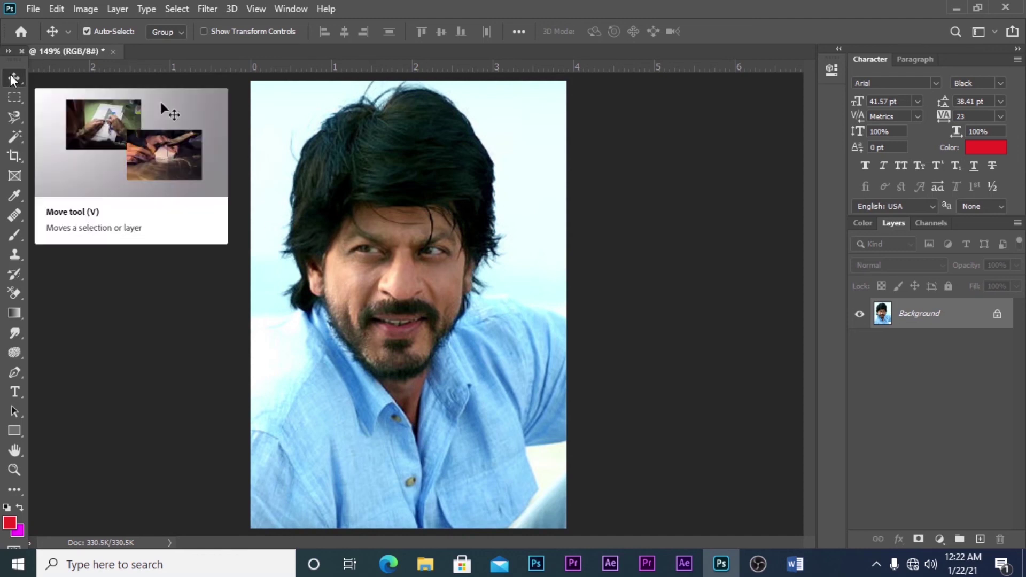
click(24, 106)
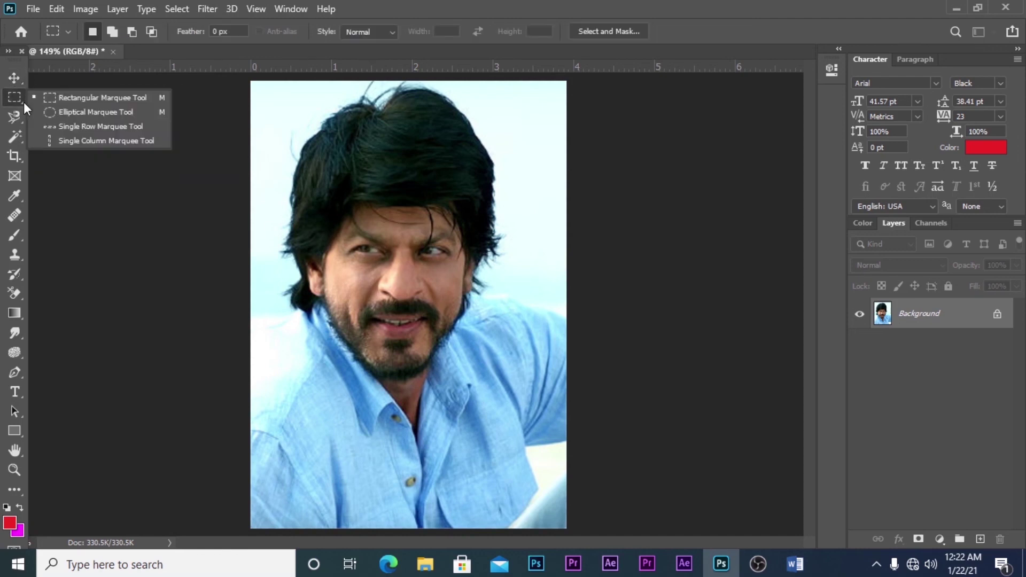
click(12, 117)
click(12, 117)
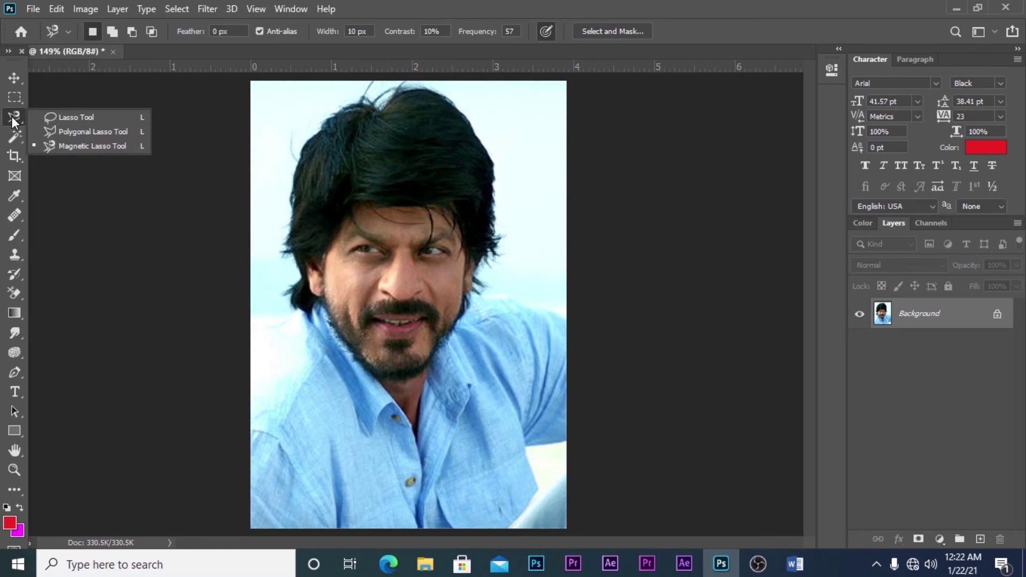